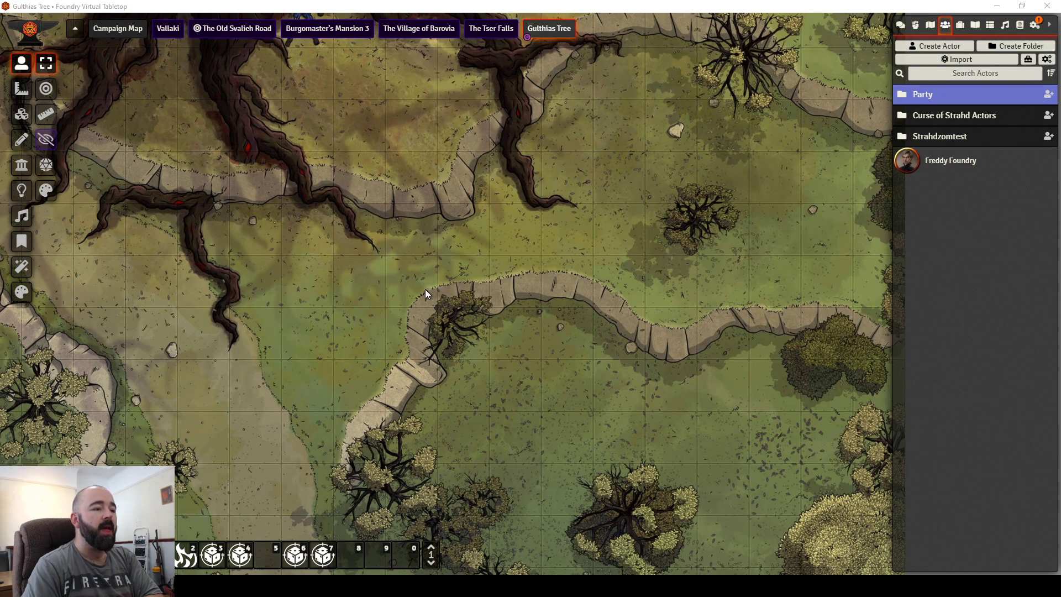
# Step: Create a Player Character actor named 'Test Terry' in the Party folder
pyautogui.moveTo(425, 290); pyautogui.dragTo(466, 405)
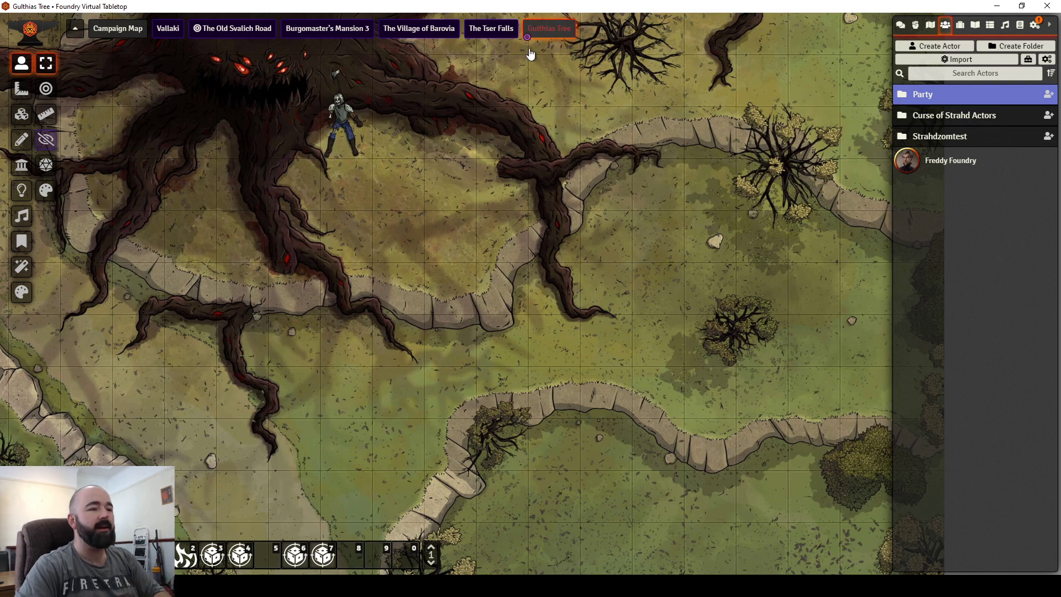
pyautogui.moveTo(522, 336); pyautogui.dragTo(462, 310)
pyautogui.press('Right')
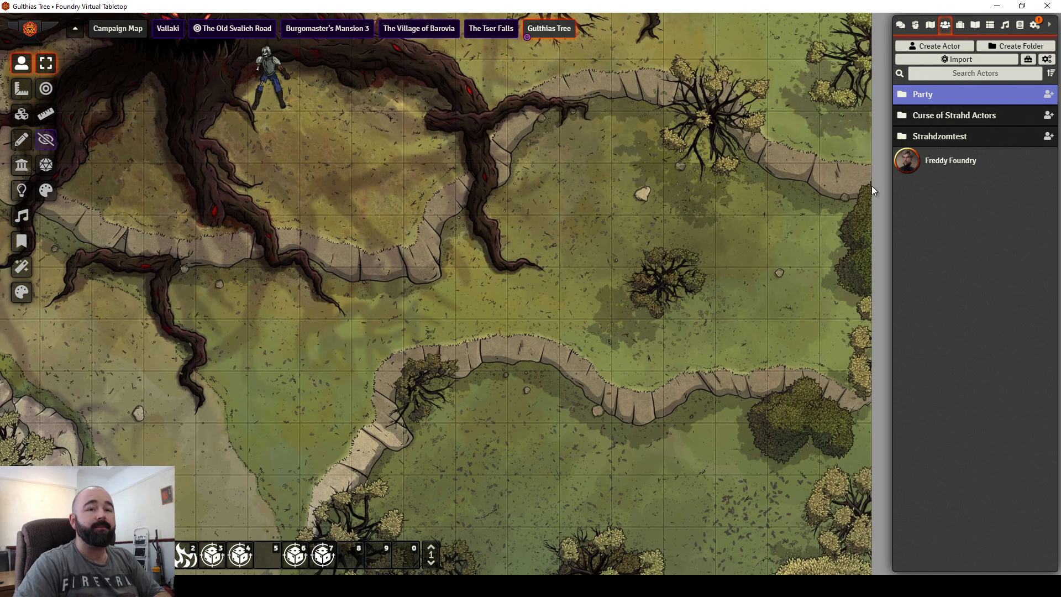
pyautogui.click(939, 48)
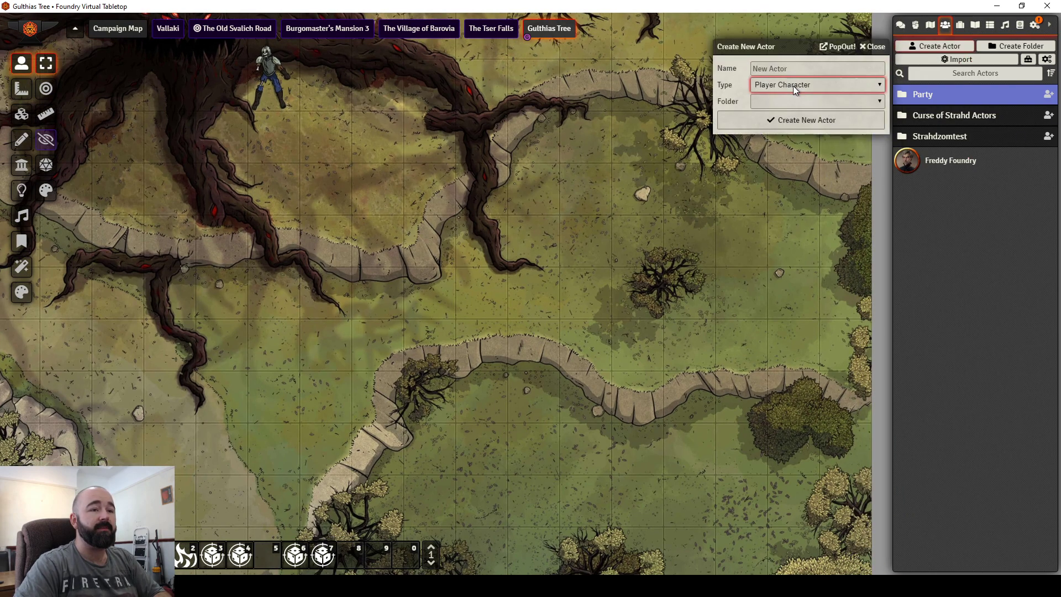
pyautogui.moveTo(771, 58); pyautogui.dragTo(468, 225)
pyautogui.click(491, 238)
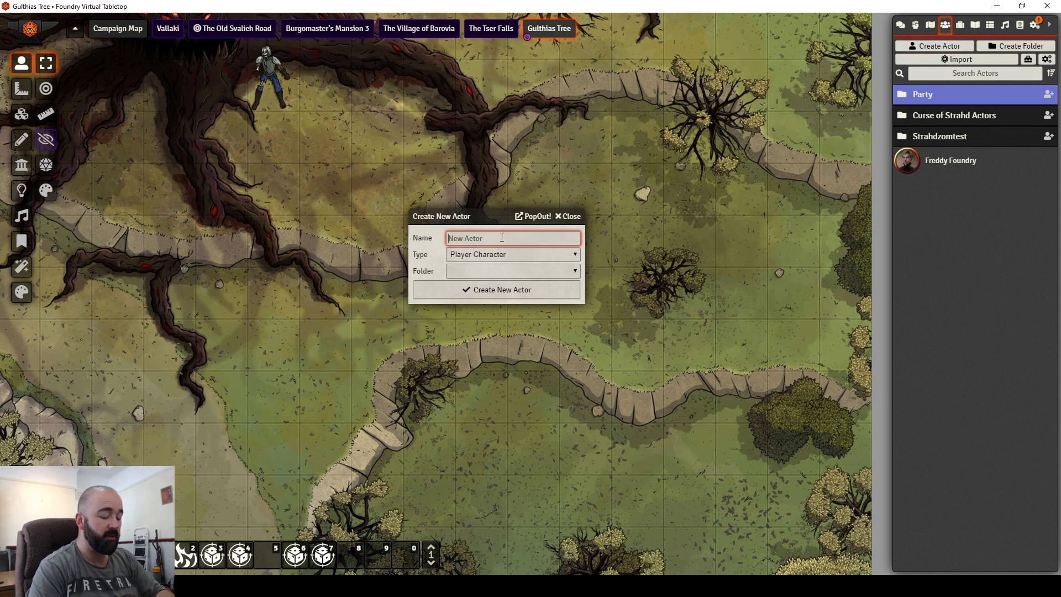
pyautogui.write('Test Terry')
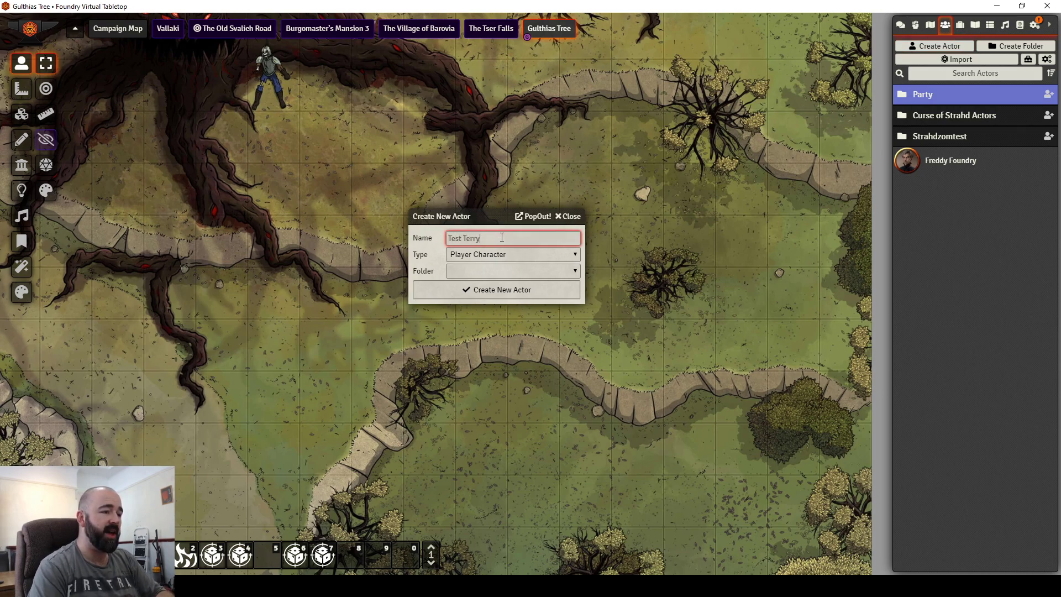
pyautogui.click(521, 274)
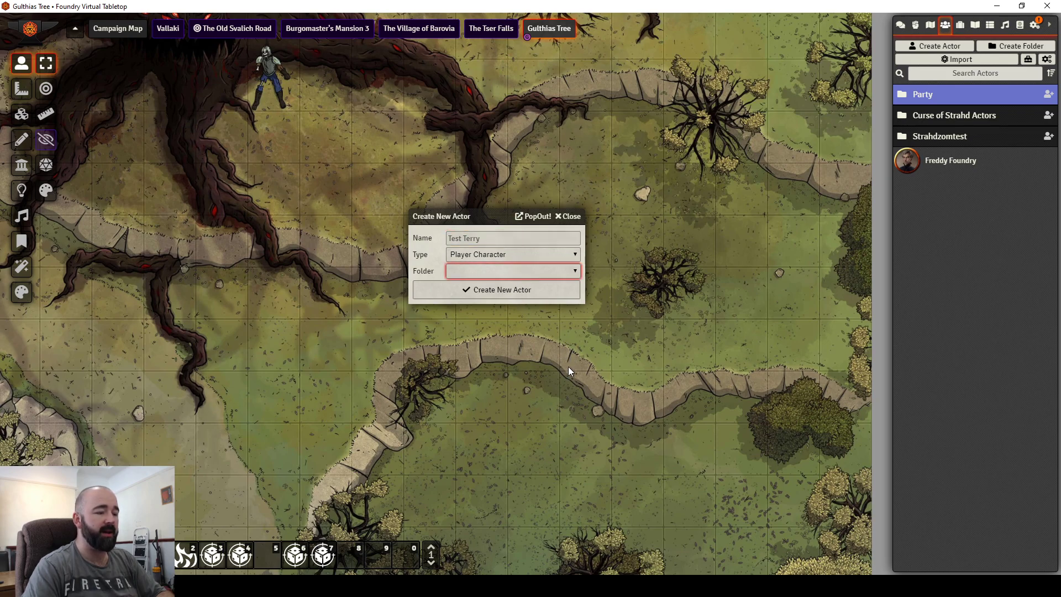
pyautogui.press('Down')
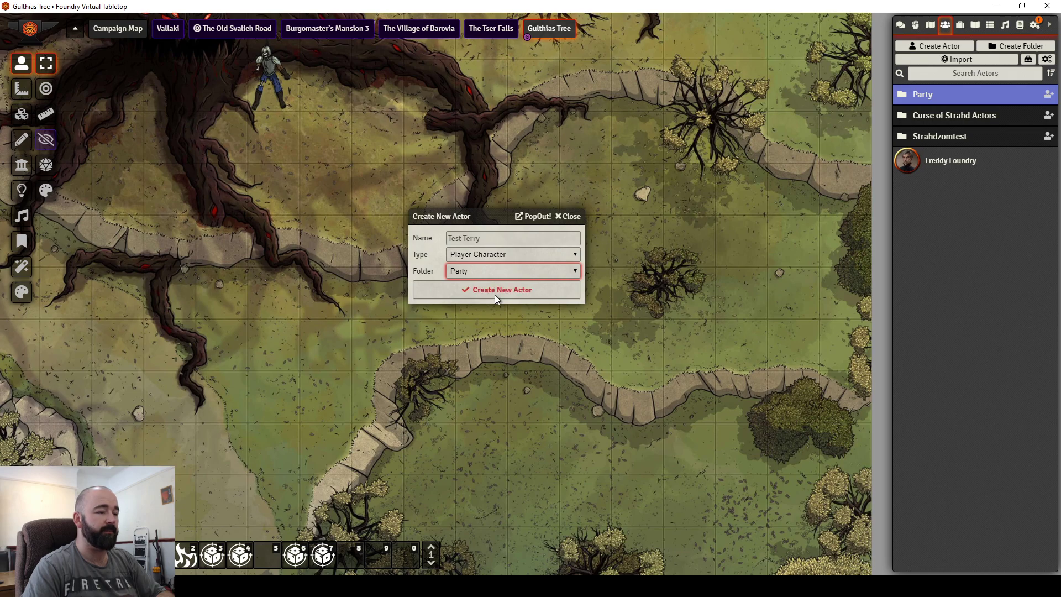
pyautogui.click(496, 294)
pyautogui.moveTo(332, 118); pyautogui.dragTo(269, 114)
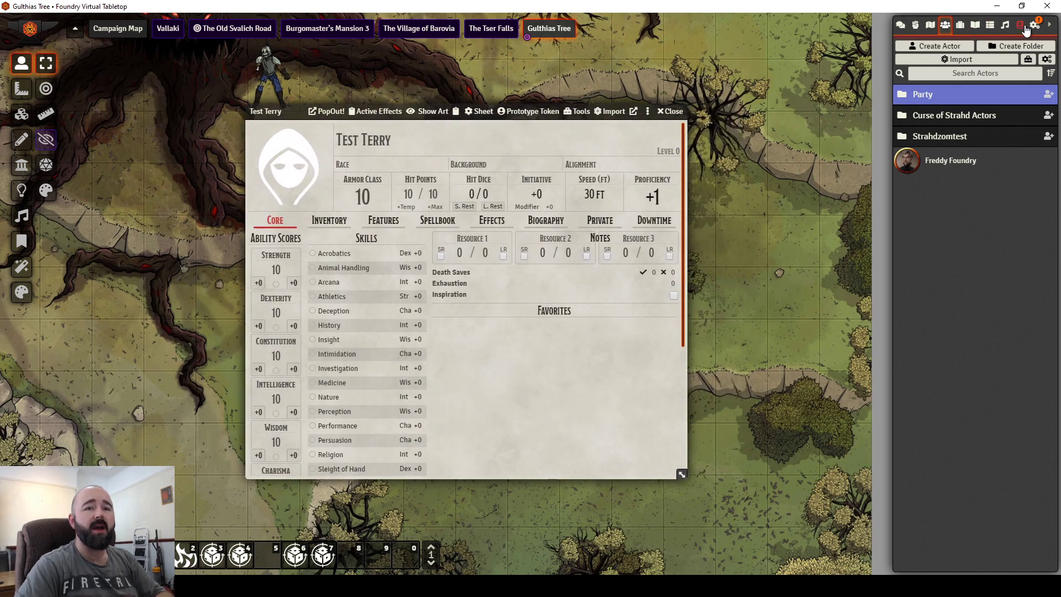
# Step: Add the Fighter class from the Classes (SRD) compendium to Test Terry's sheet
pyautogui.click(1020, 28)
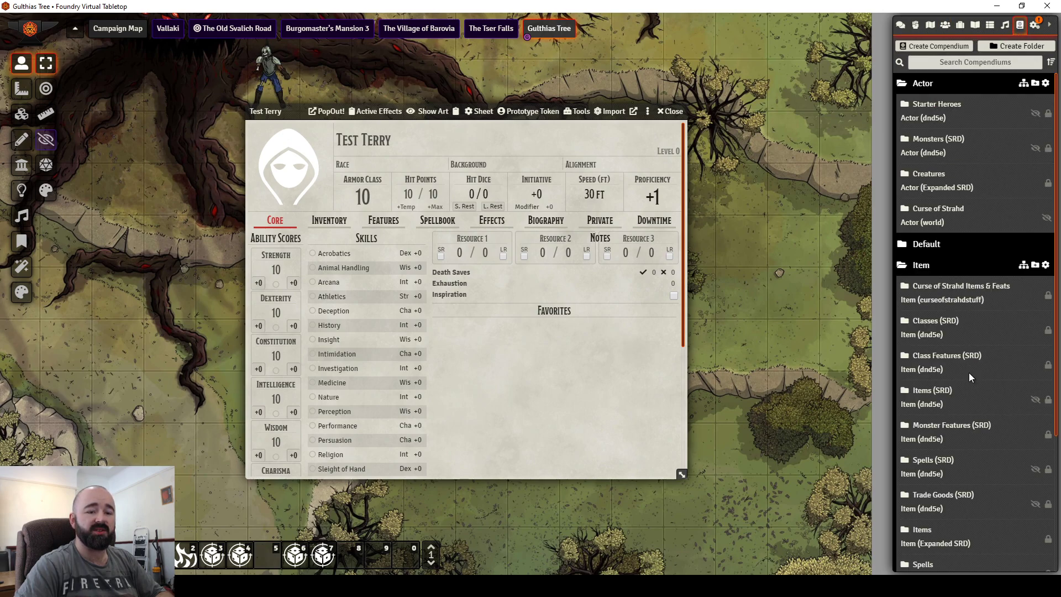
pyautogui.click(940, 365)
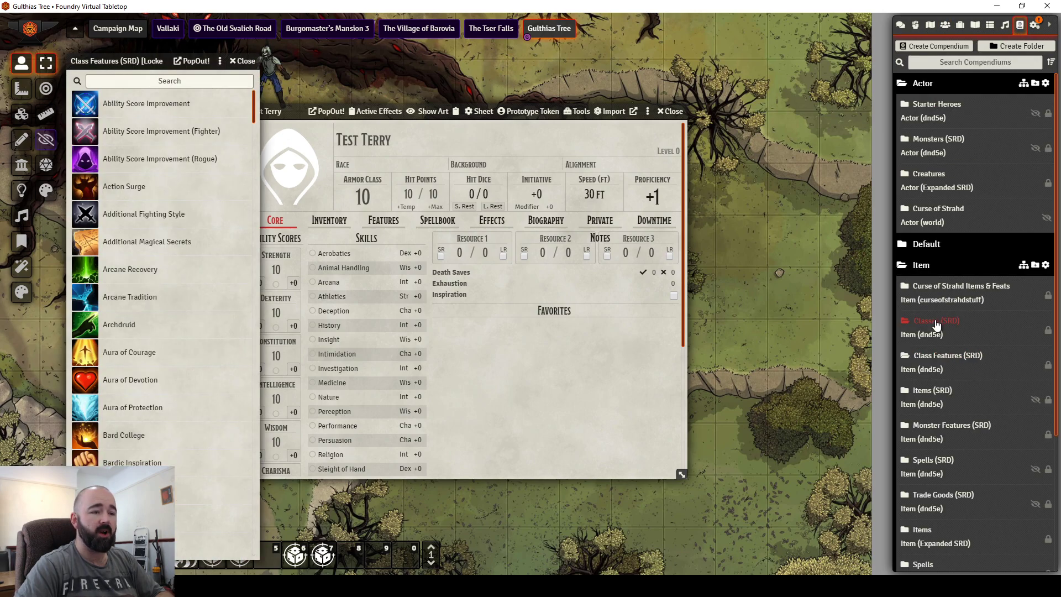
pyautogui.click(936, 321)
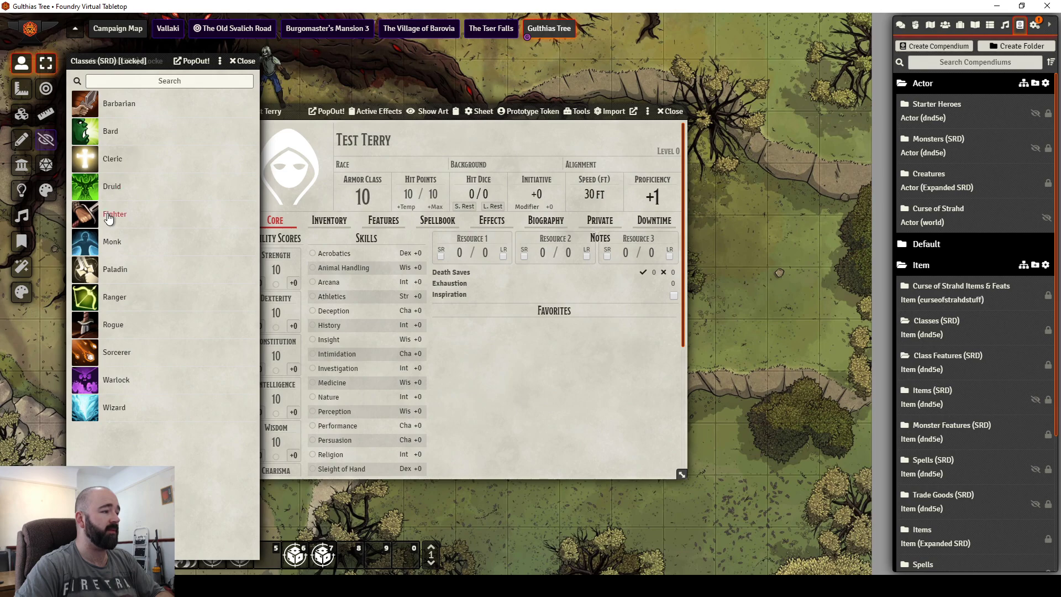
pyautogui.moveTo(113, 214); pyautogui.dragTo(383, 221)
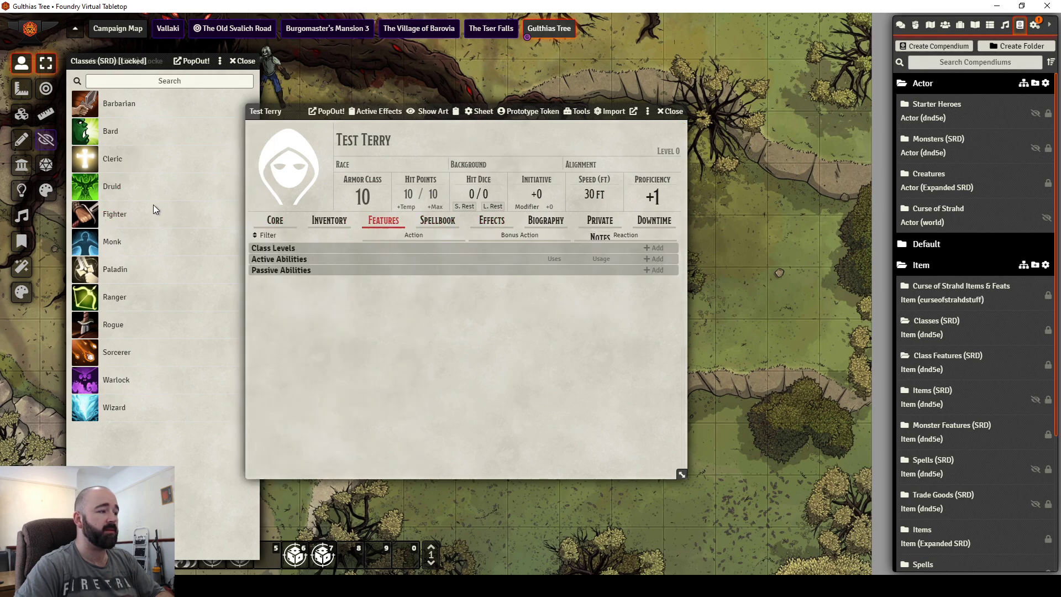
pyautogui.moveTo(118, 216); pyautogui.dragTo(479, 348)
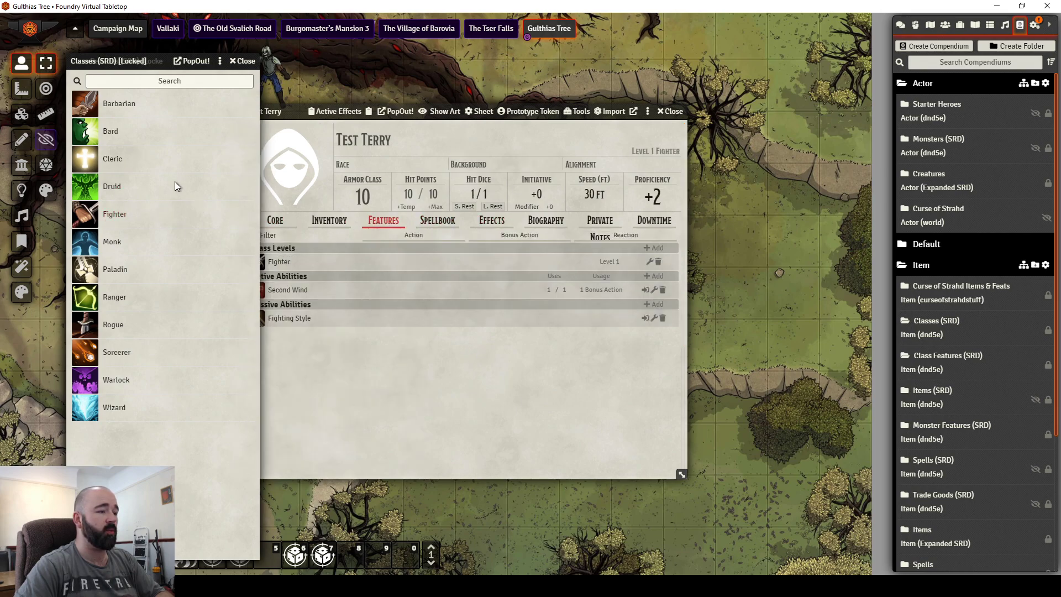
pyautogui.moveTo(316, 120); pyautogui.dragTo(408, 111)
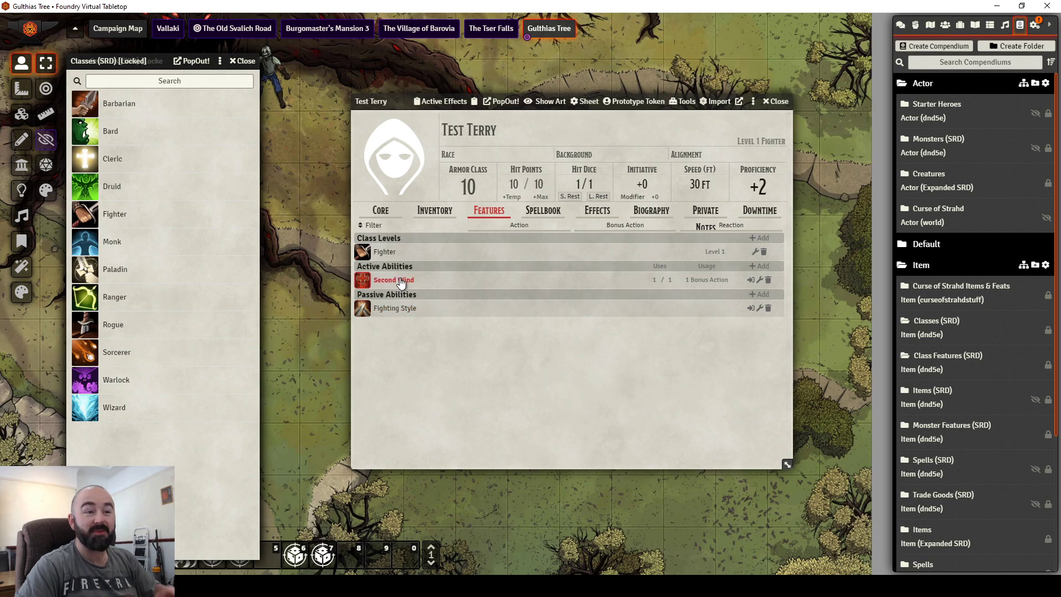
# Step: Set the Fighter item's class levels to 7 and close the Classes compendium
pyautogui.click(719, 155)
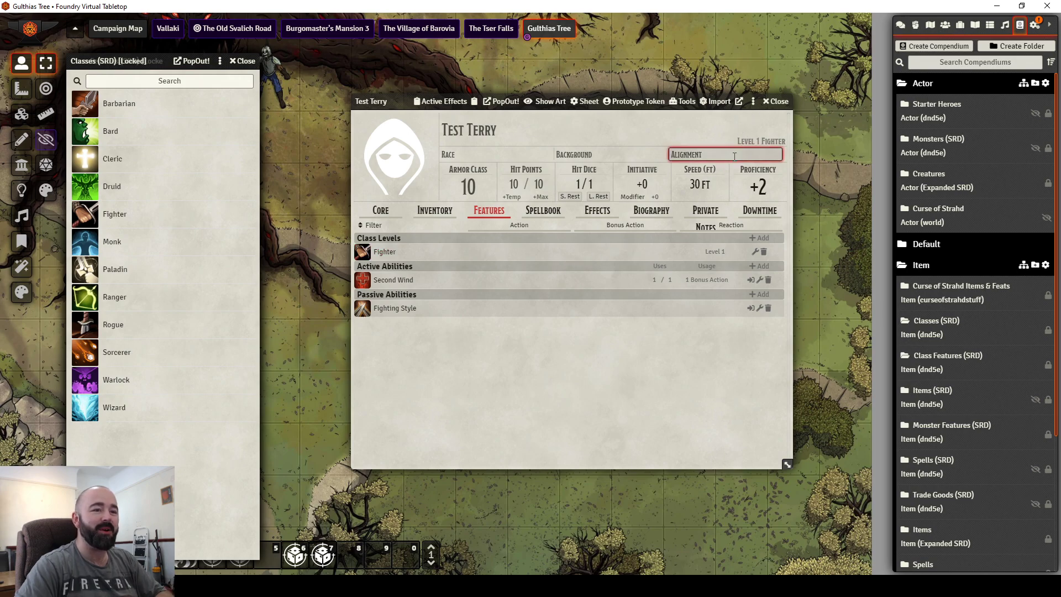
pyautogui.click(755, 252)
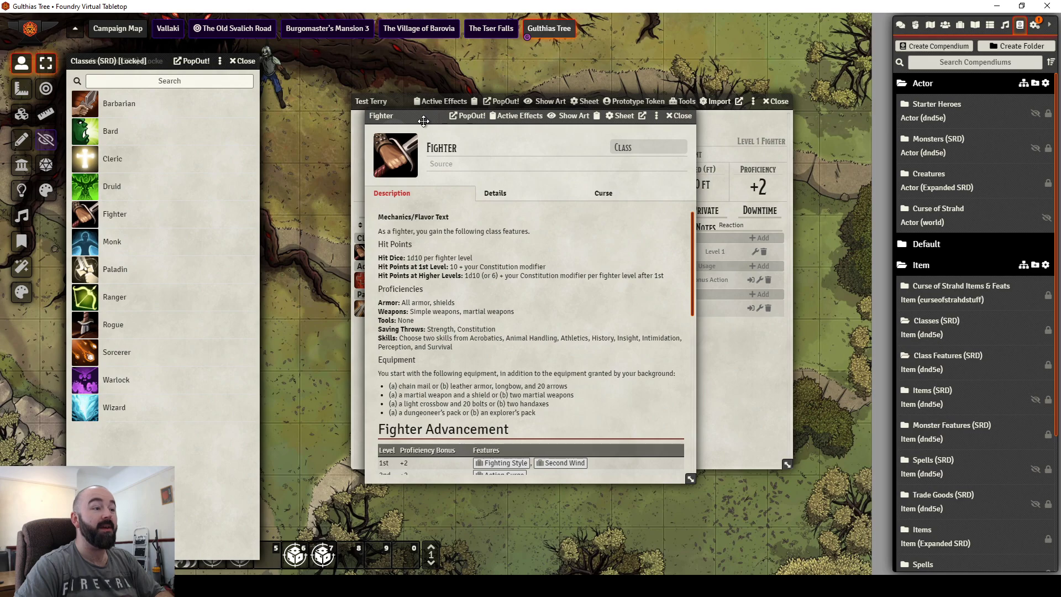
pyautogui.moveTo(427, 122); pyautogui.dragTo(606, 134)
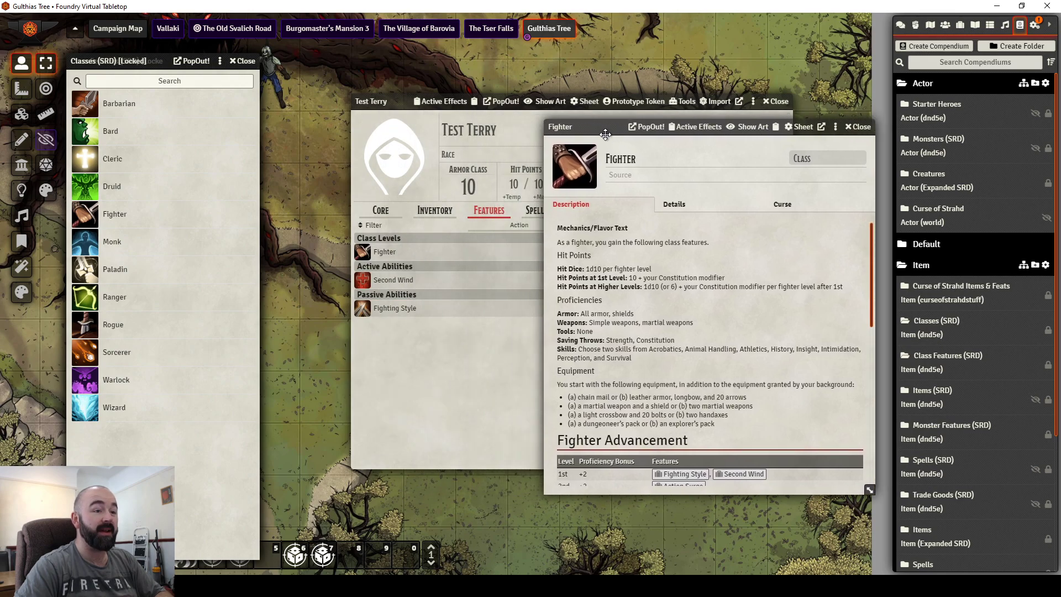
pyautogui.click(701, 204)
pyautogui.click(675, 231)
pyautogui.press('BackSpace')
pyautogui.write('7')
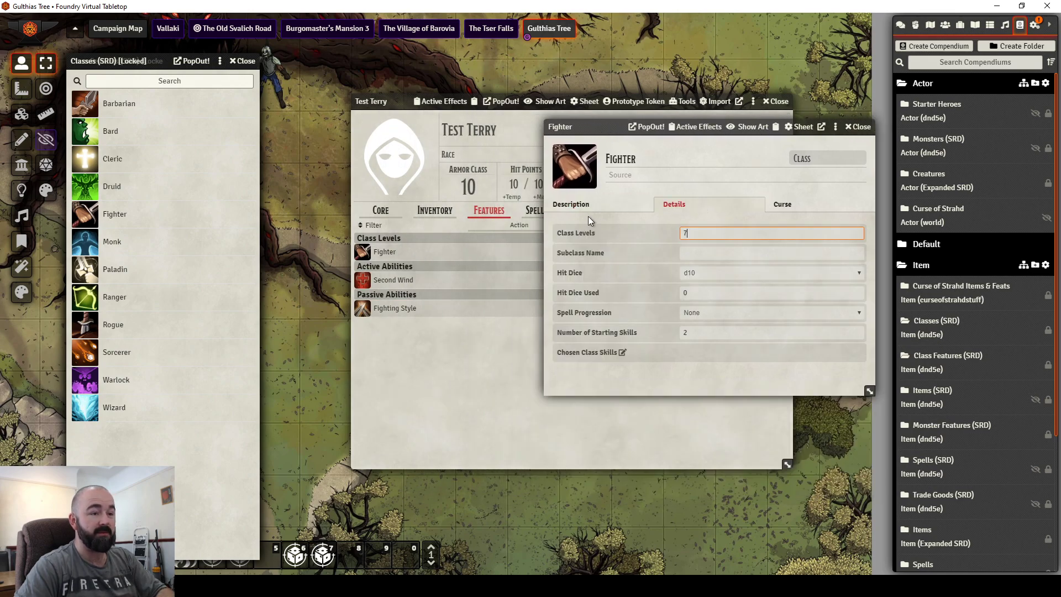
pyautogui.click(857, 126)
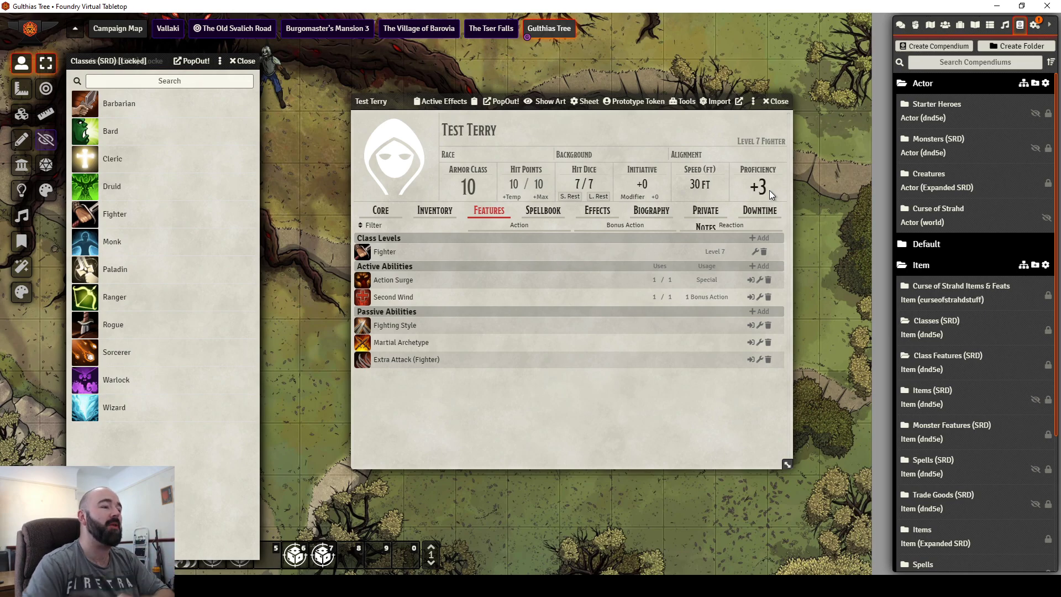
pyautogui.click(243, 61)
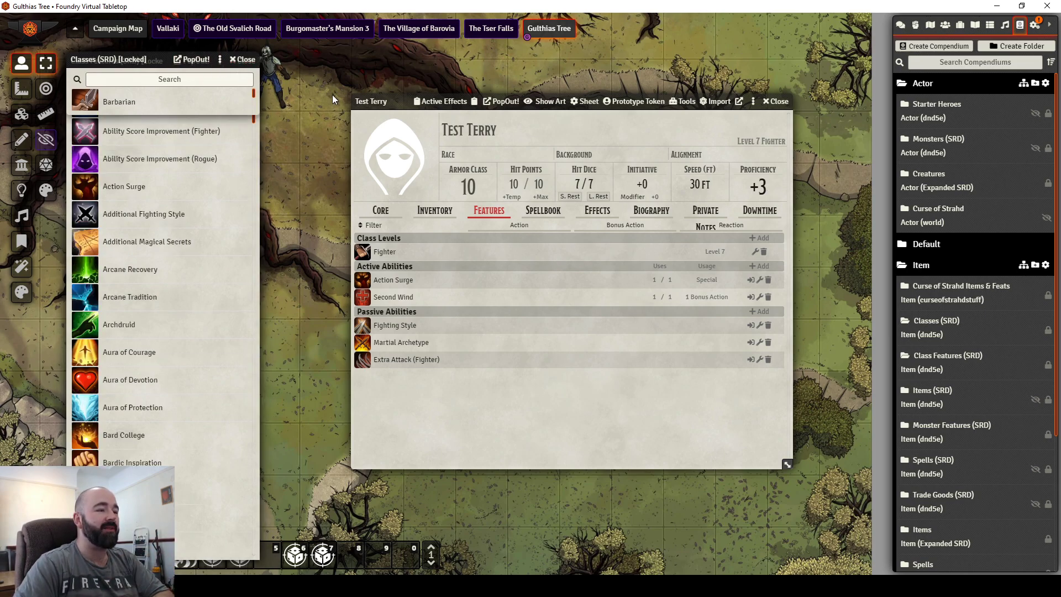
# Step: Set Test Terry's portrait to the bald red-faced Izek.jpg from Images/Characters
pyautogui.click(243, 60)
pyautogui.moveTo(386, 102); pyautogui.dragTo(335, 101)
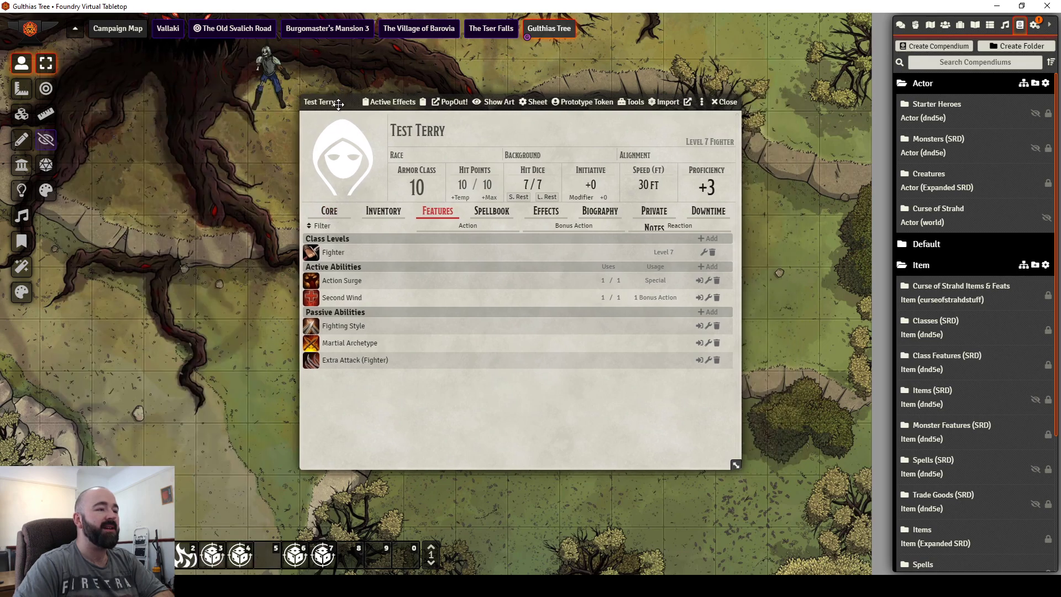
pyautogui.click(322, 160)
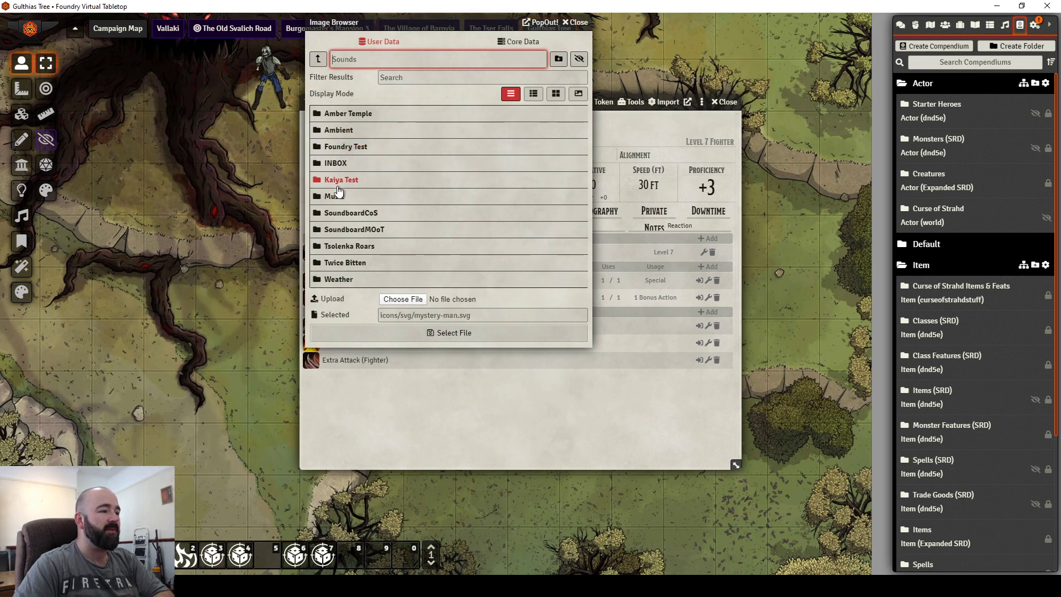
pyautogui.click(319, 62)
pyautogui.click(336, 113)
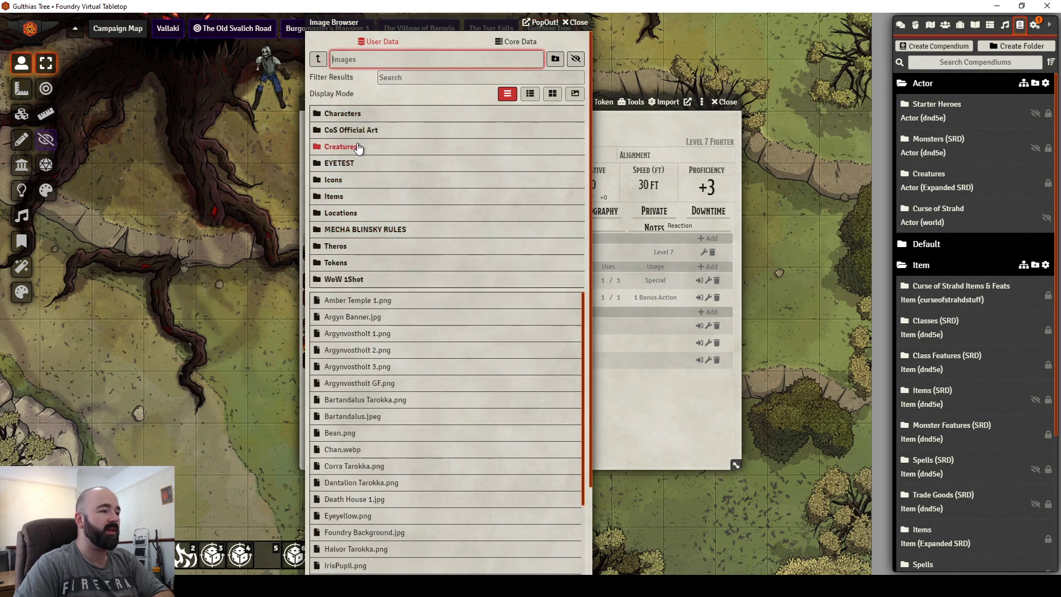
pyautogui.click(343, 114)
pyautogui.click(556, 94)
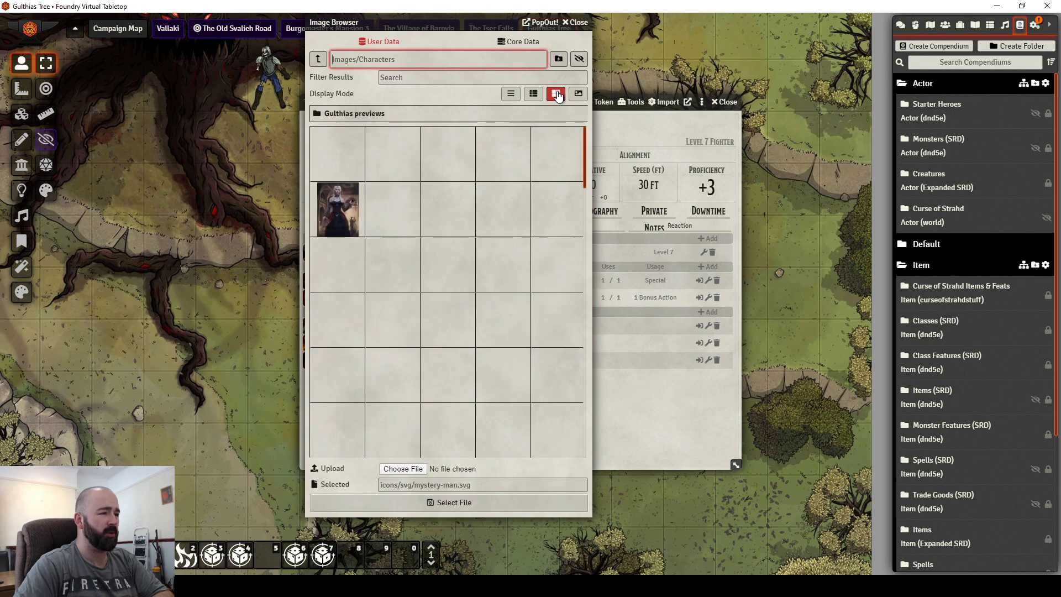
pyautogui.scroll(-10, 409, 271)
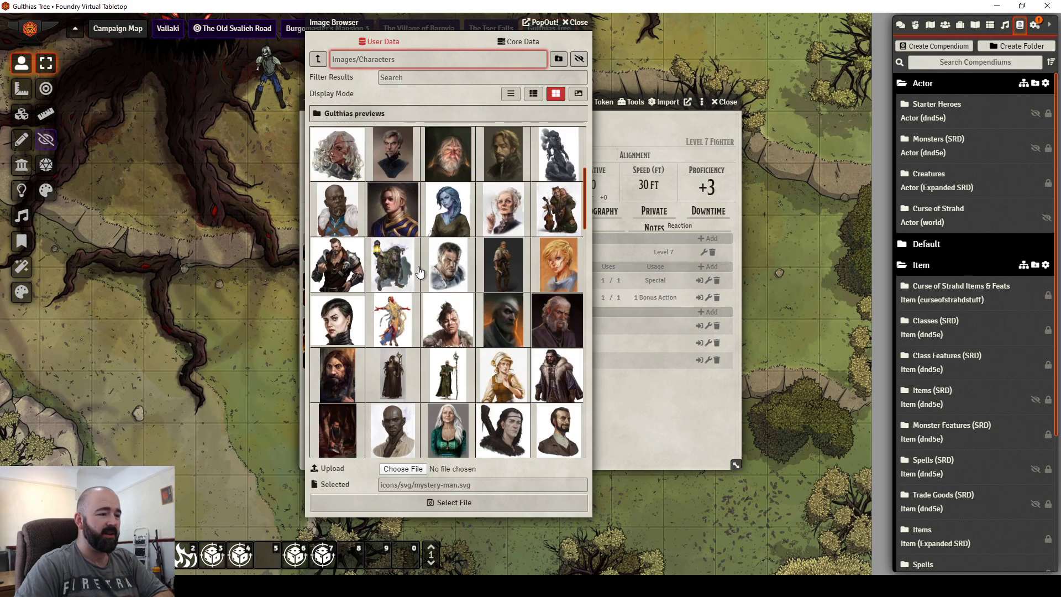
pyautogui.scroll(-5, 420, 273)
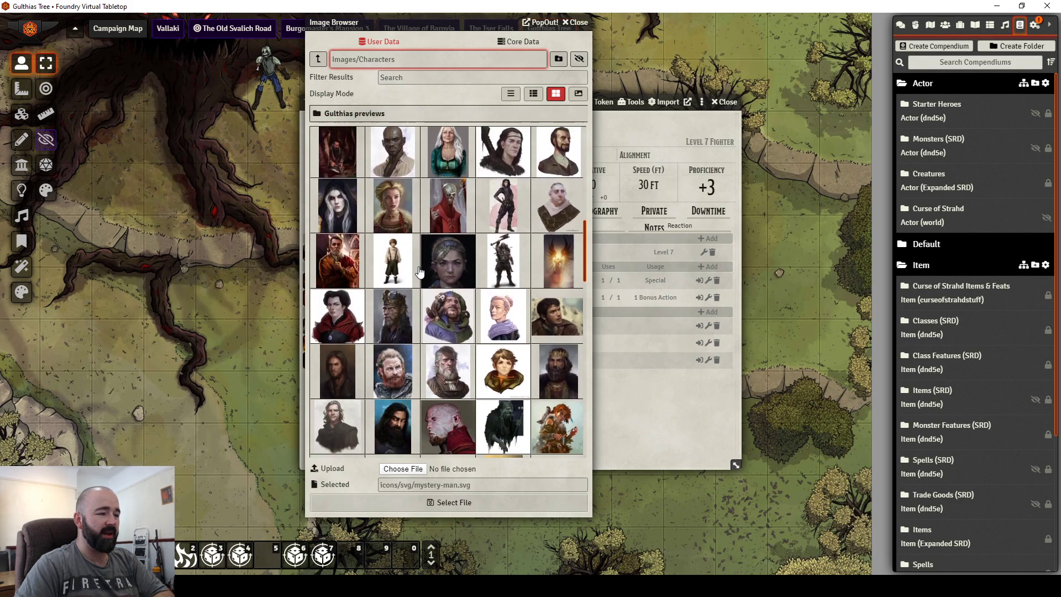
pyautogui.click(445, 282)
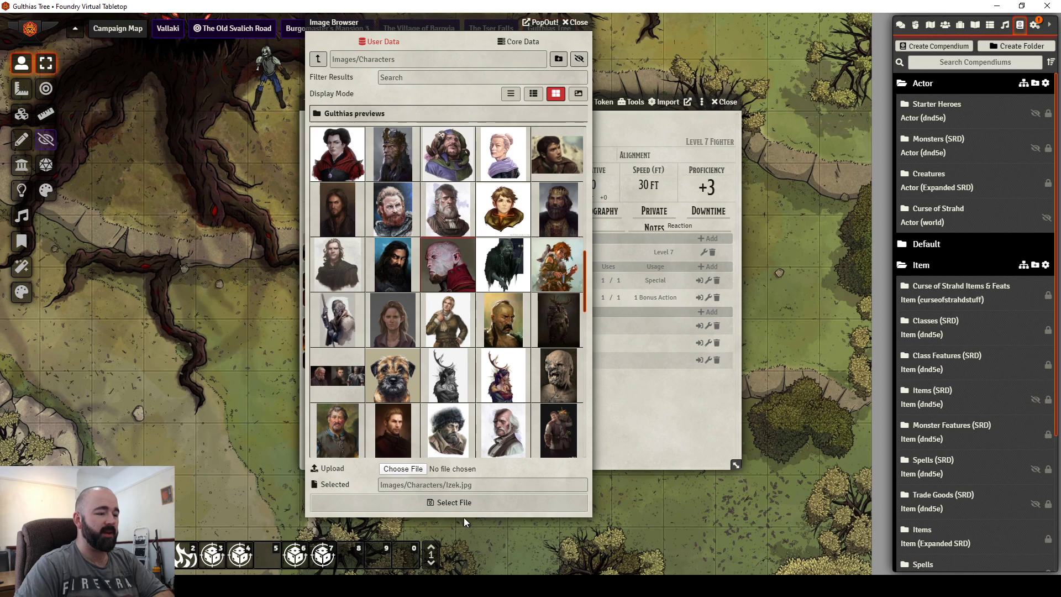
pyautogui.click(463, 503)
pyautogui.moveTo(338, 103)
pyautogui.mouseDown()
pyautogui.moveTo(343, 132)
pyautogui.moveTo(340, 102)
pyautogui.moveTo(342, 125)
pyautogui.moveTo(323, 99)
pyautogui.mouseUp()
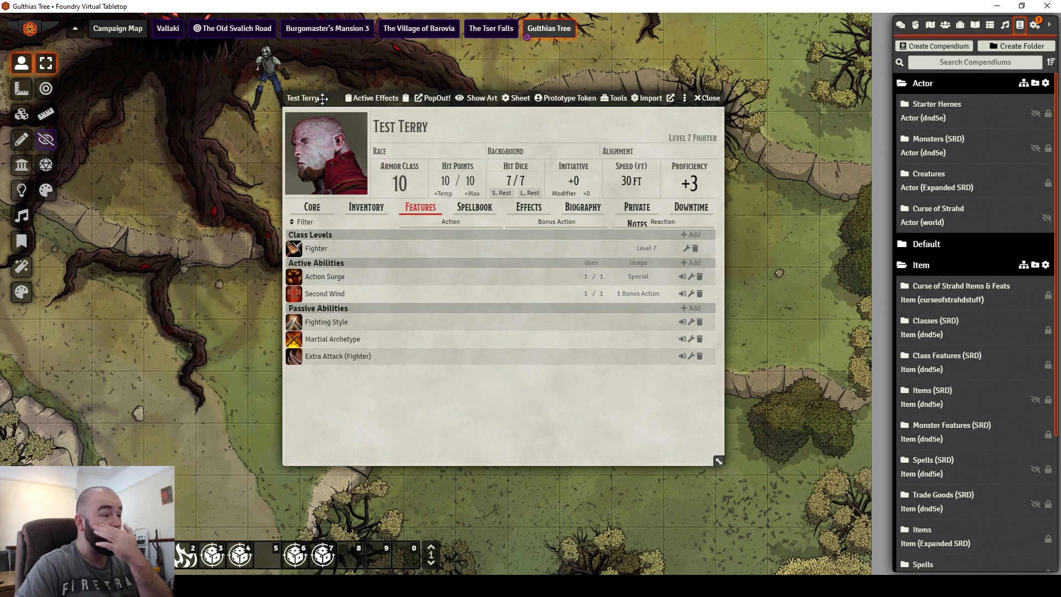
# Step: Search the Items (SRD) compendium for 'Sword' and add a Greatsword to Test Terry's inventory
pyautogui.click(366, 208)
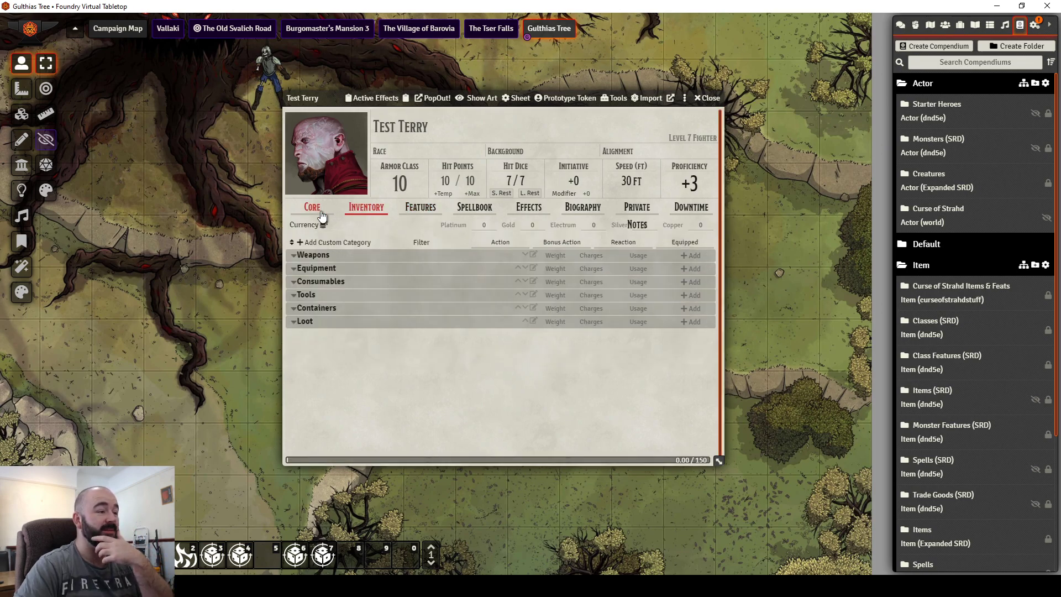
pyautogui.click(314, 213)
pyautogui.click(350, 211)
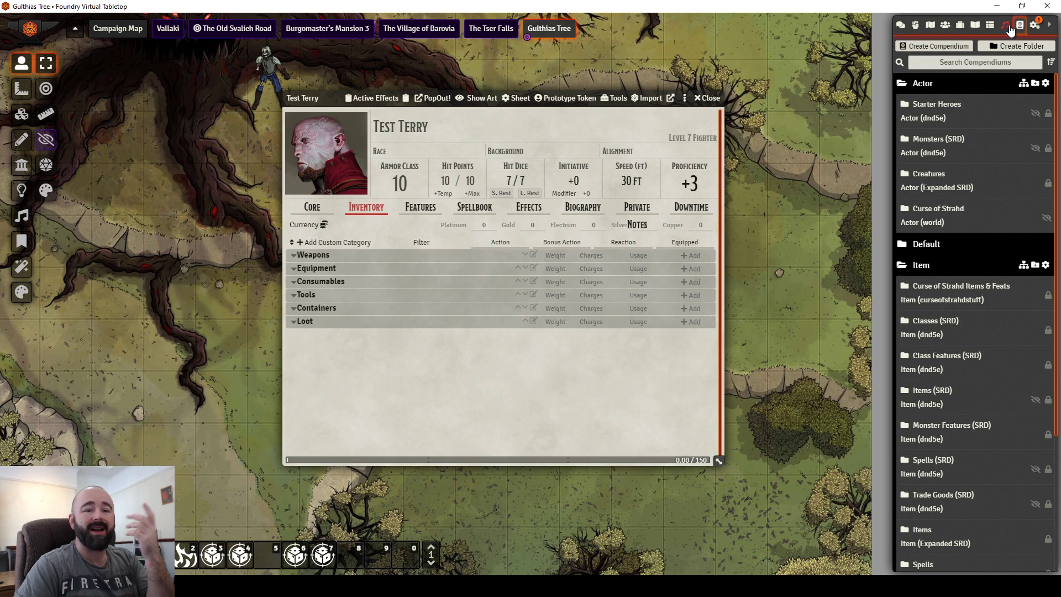
pyautogui.click(928, 406)
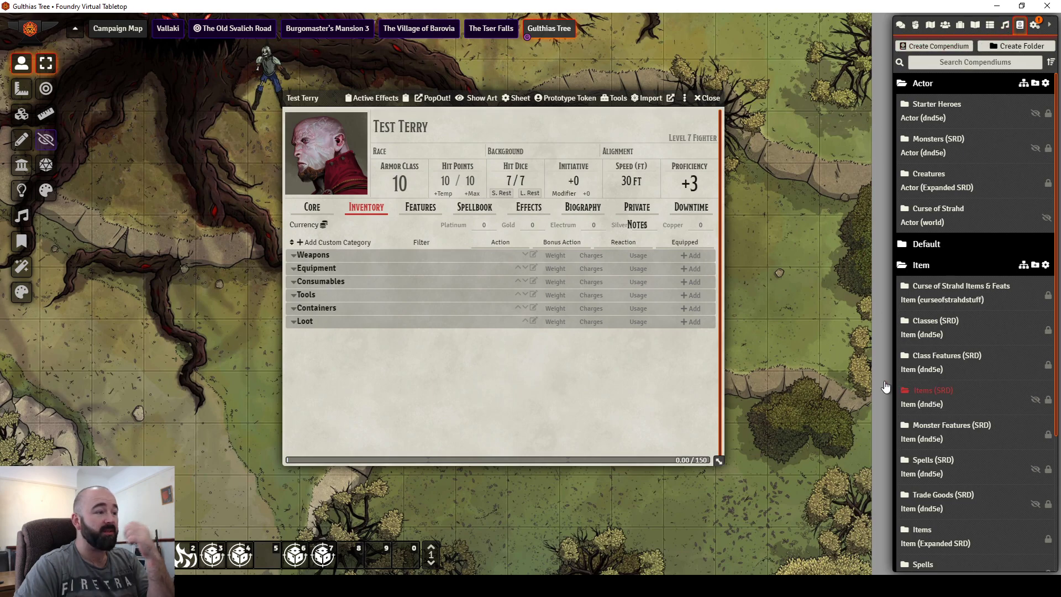
pyautogui.click(185, 82)
pyautogui.write('Sword')
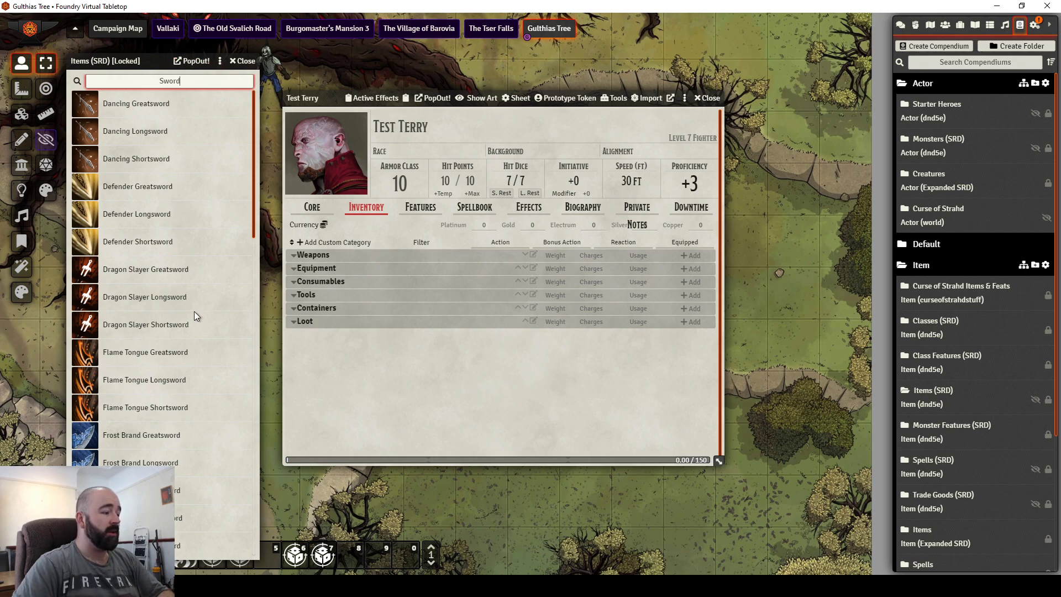
pyautogui.scroll(-5, 194, 310)
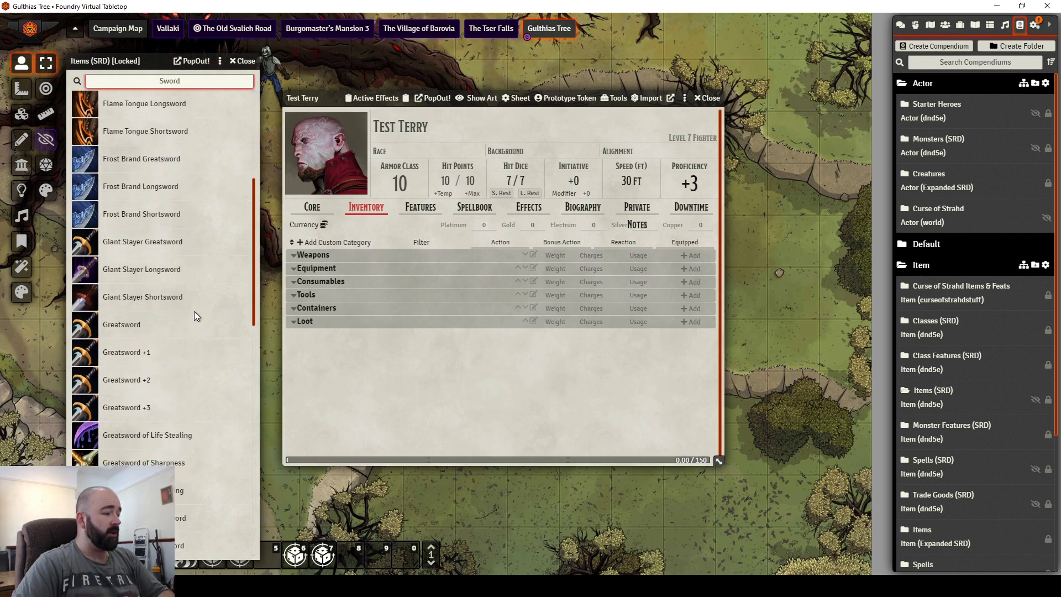
pyautogui.moveTo(116, 326); pyautogui.dragTo(418, 305)
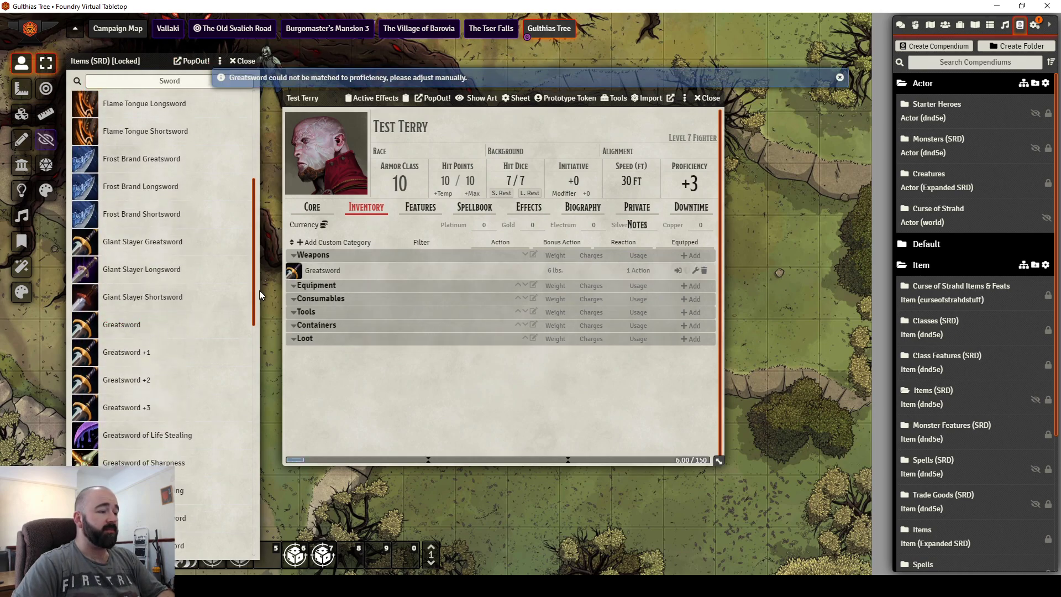
pyautogui.click(243, 61)
# Step: Review each tab of Test Terry's sheet, from attributes to journal, then close it
pyautogui.moveTo(319, 99); pyautogui.dragTo(310, 161)
pyautogui.click(304, 269)
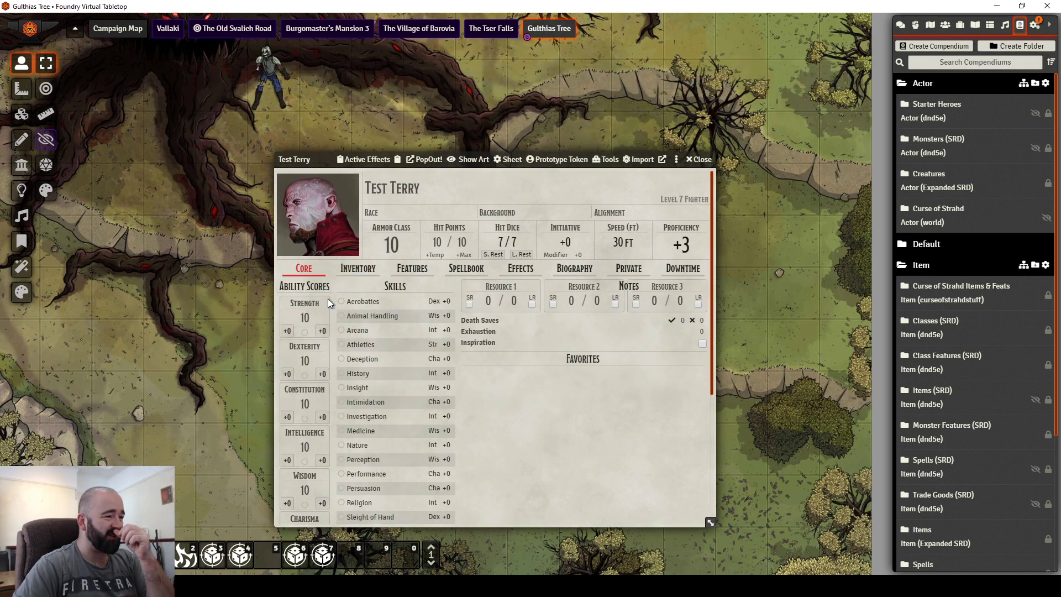
pyautogui.click(360, 269)
pyautogui.click(413, 269)
pyautogui.click(488, 269)
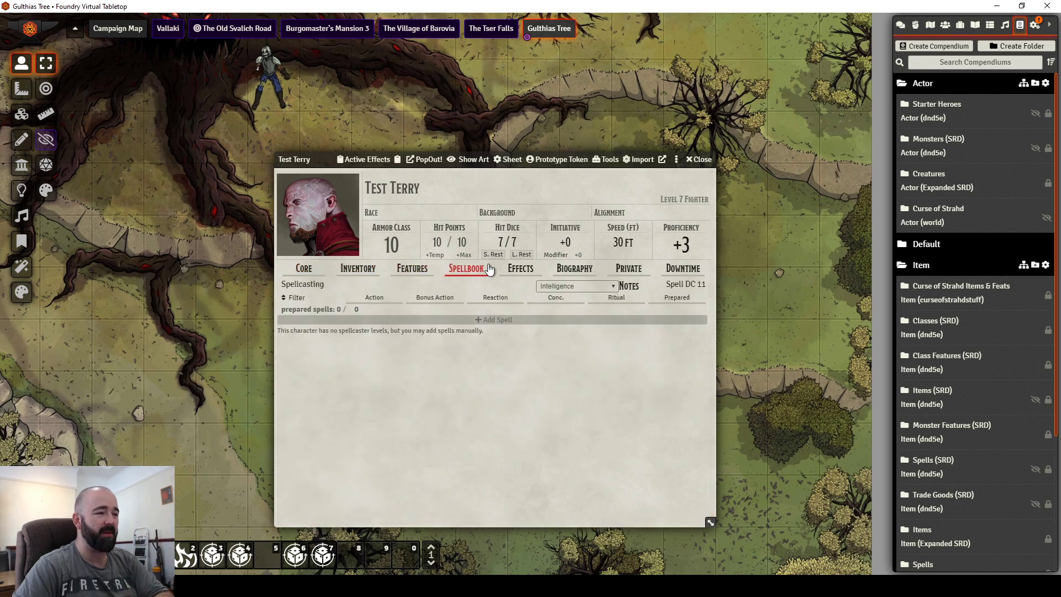
pyautogui.click(520, 270)
pyautogui.click(575, 269)
pyautogui.click(628, 269)
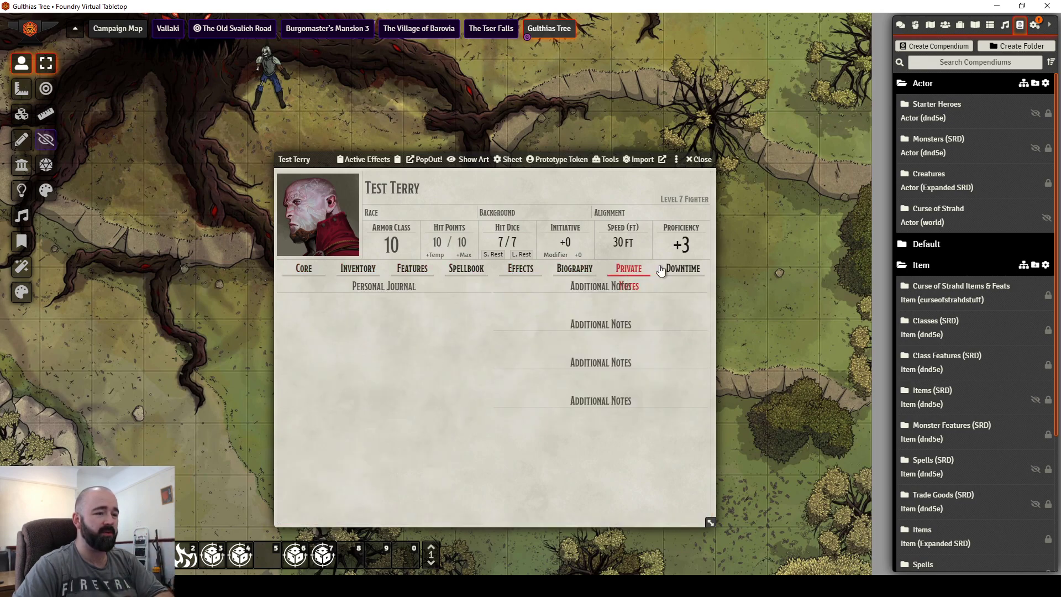
pyautogui.click(700, 160)
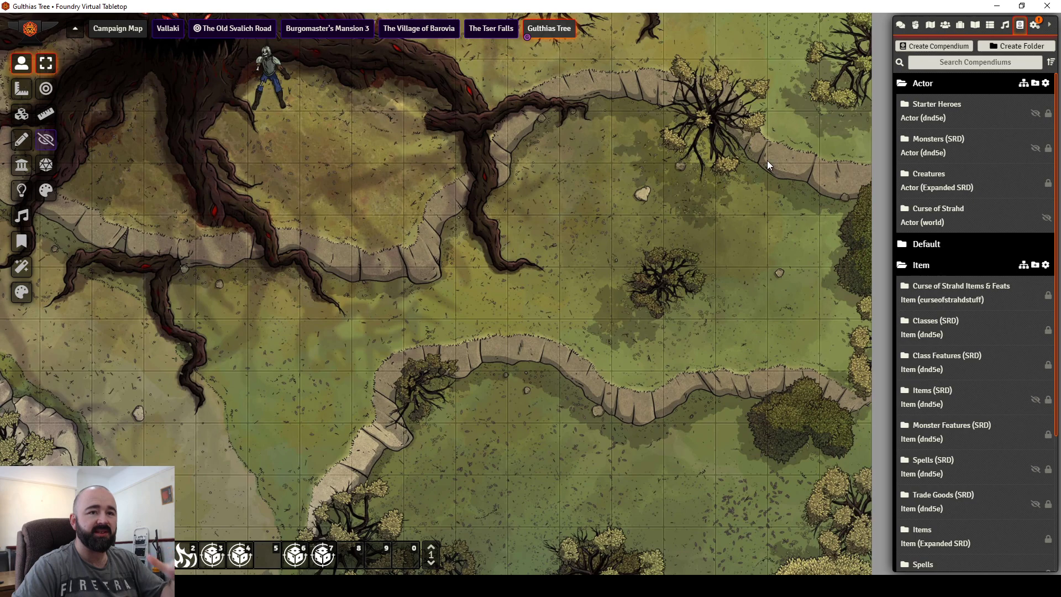
# Step: Bring up User Management from Game Settings, listing the five users and their roles
pyautogui.click(915, 26)
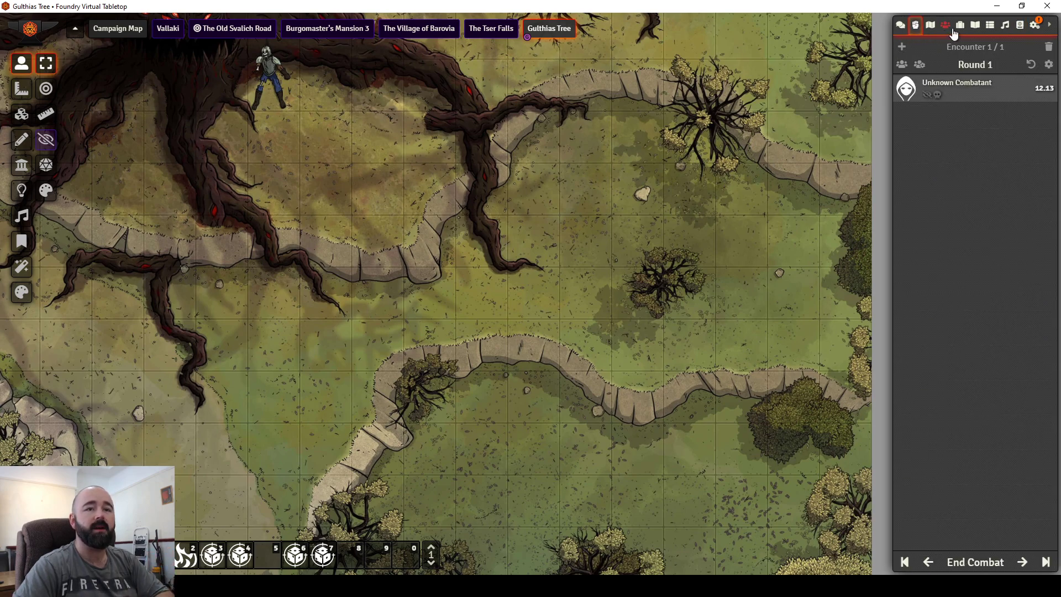
pyautogui.click(1035, 26)
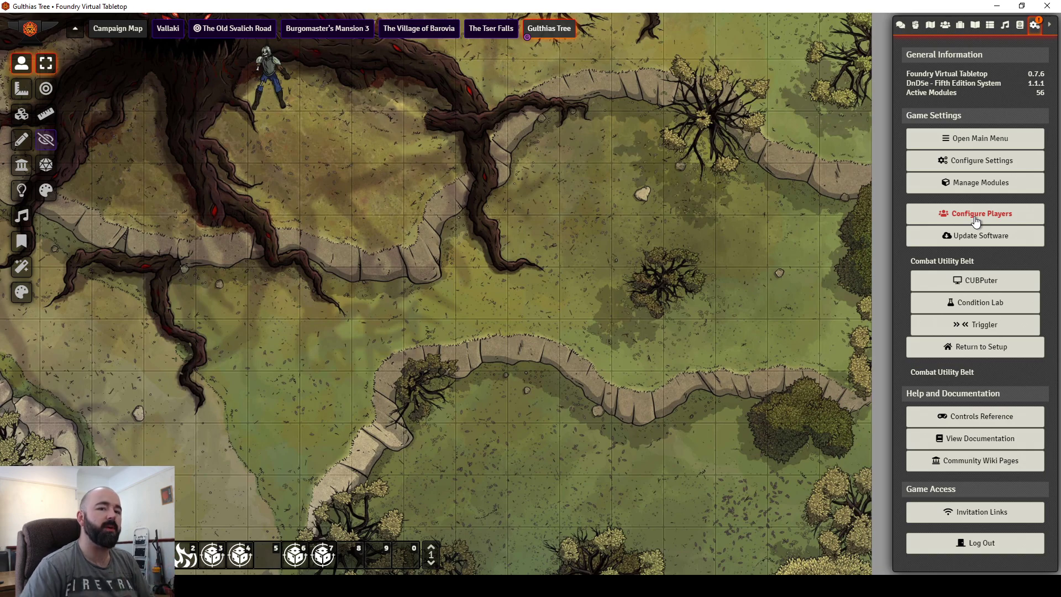
pyautogui.click(971, 217)
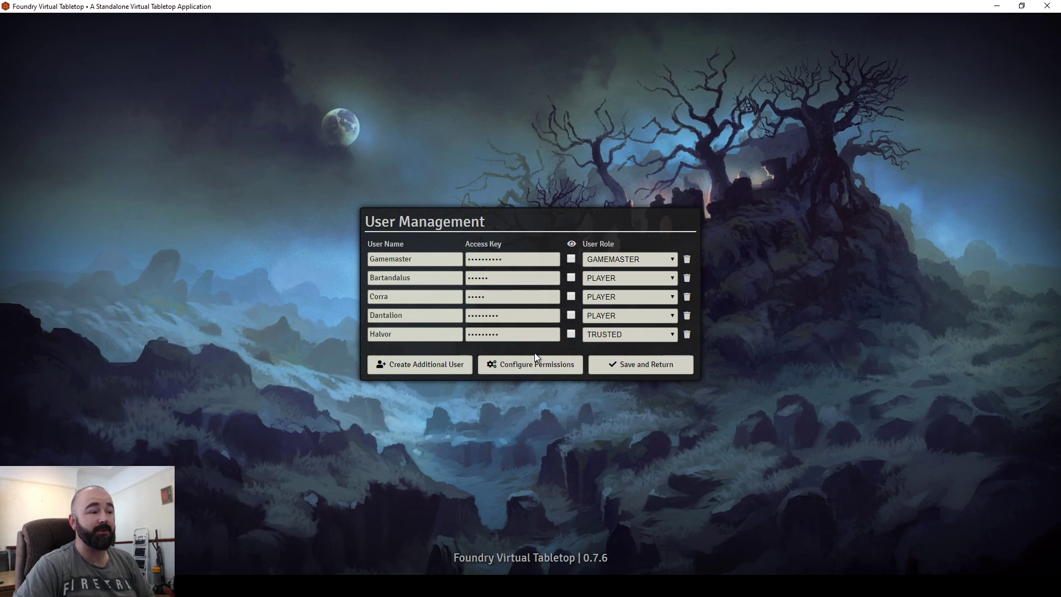
# Step: Rename the new Player 6 user to TEST, give it an access key, and save
pyautogui.click(422, 369)
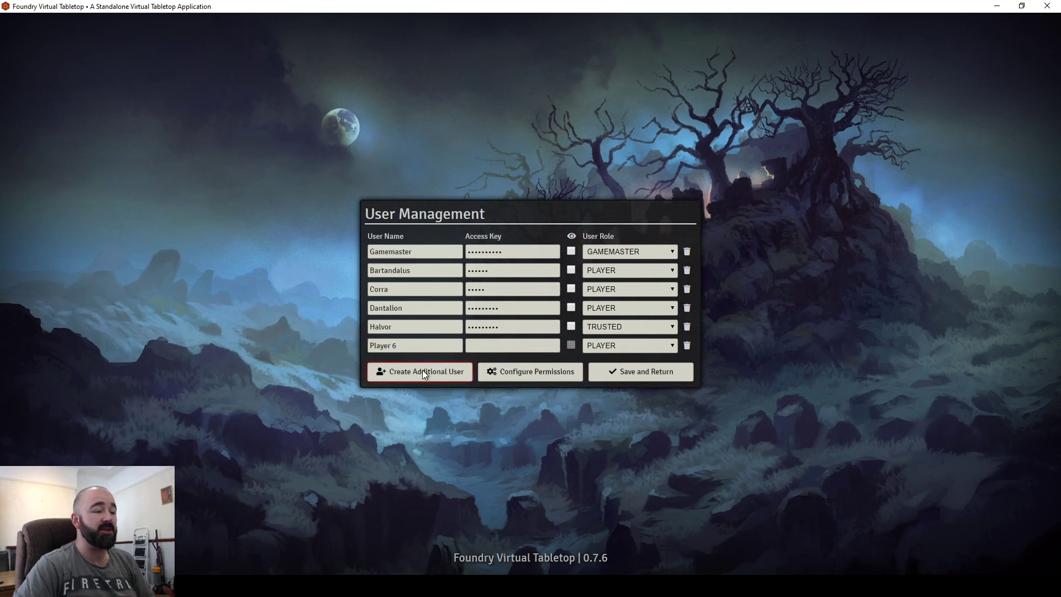
pyautogui.moveTo(439, 345); pyautogui.dragTo(307, 346)
pyautogui.write('TE')
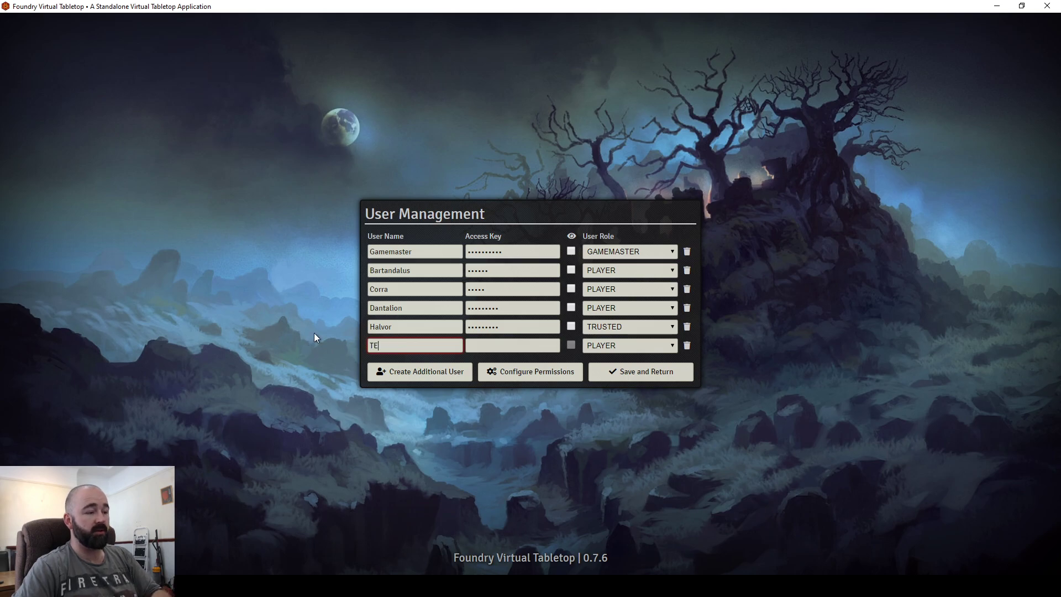
pyautogui.write('ST Ing')
pyautogui.press('BackSpace')
pyautogui.press('BackSpace')
pyautogui.press('BackSpace')
pyautogui.press('BackSpace')
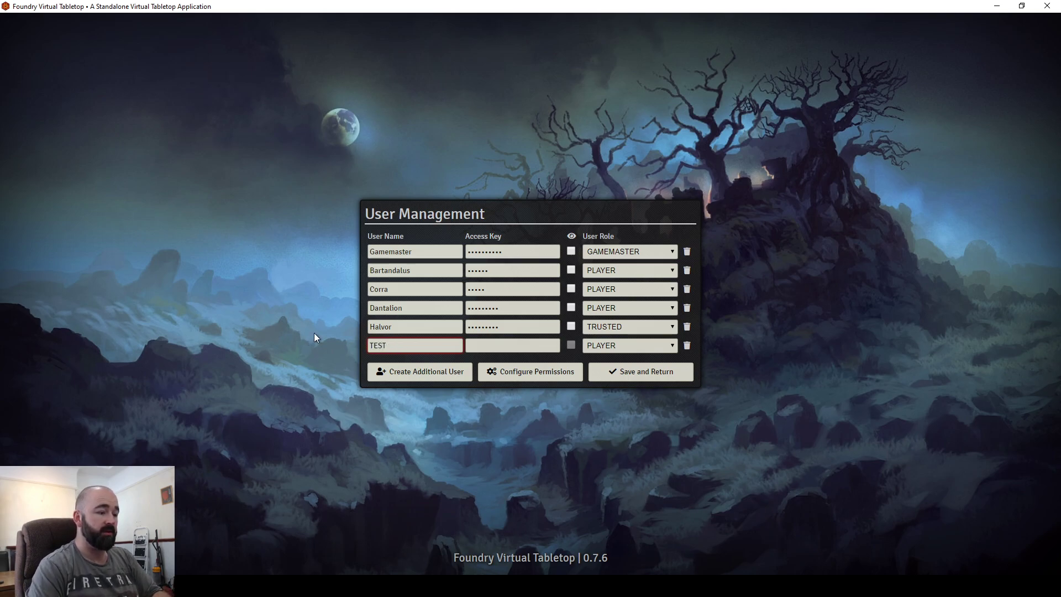
pyautogui.click(493, 349)
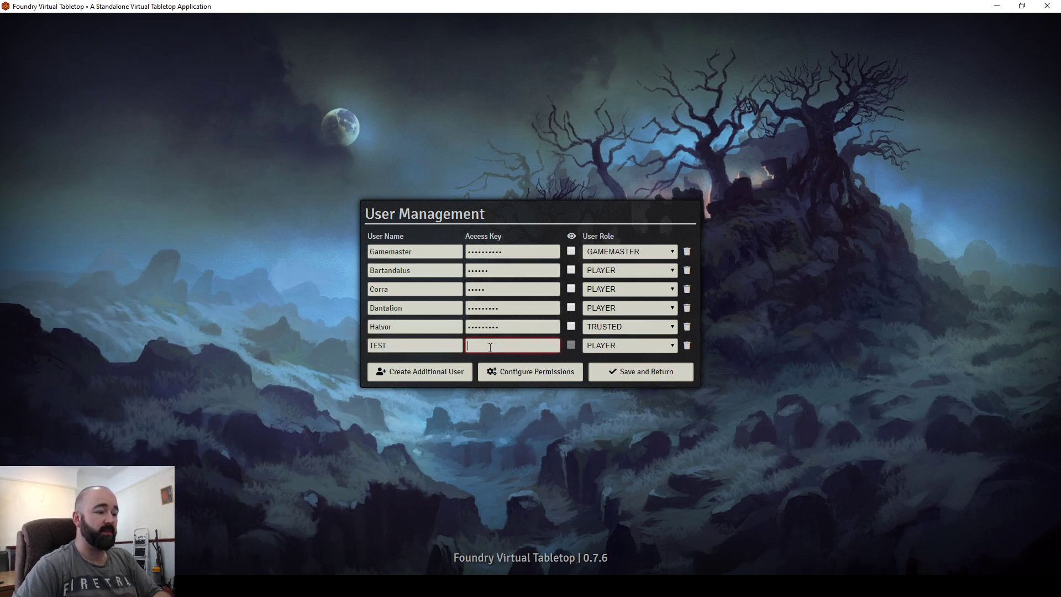
pyautogui.write('test123456')
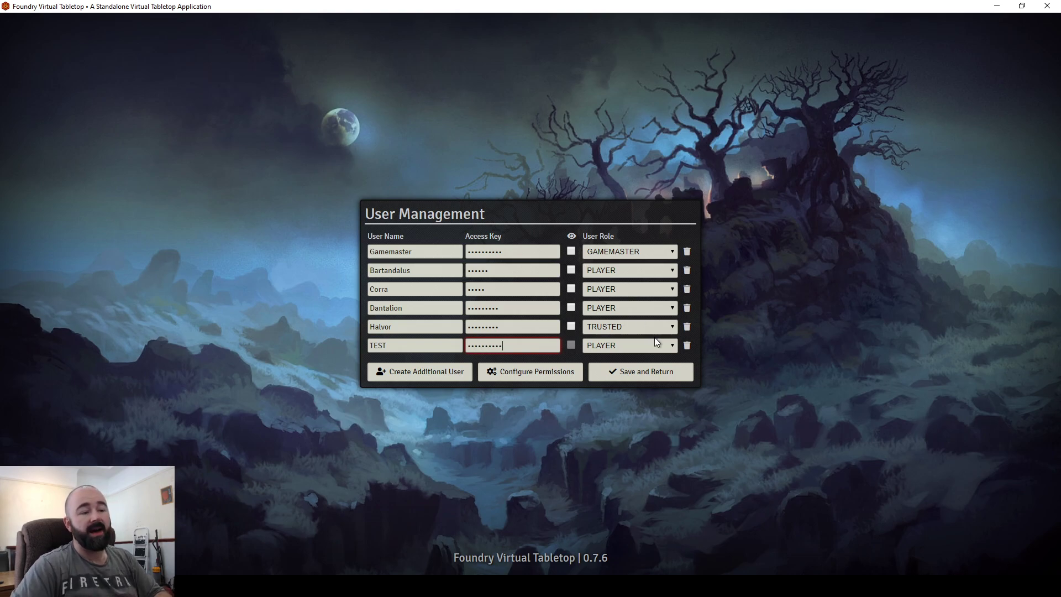
pyautogui.click(645, 374)
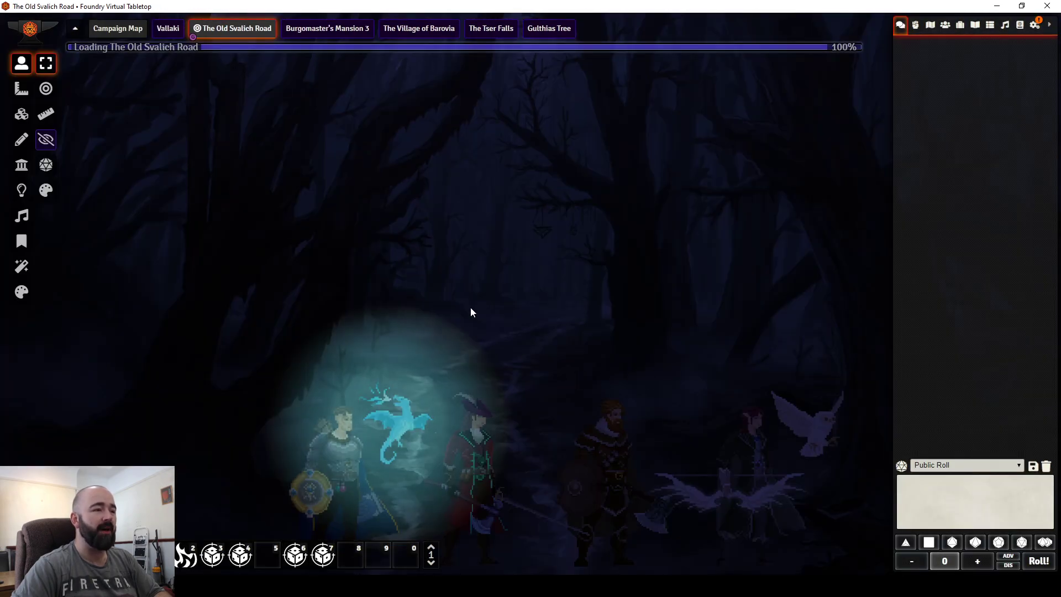
# Step: On the Gulthias Tree scene, give user TEST Owner permission on Test Terry, All Players None
pyautogui.click(549, 28)
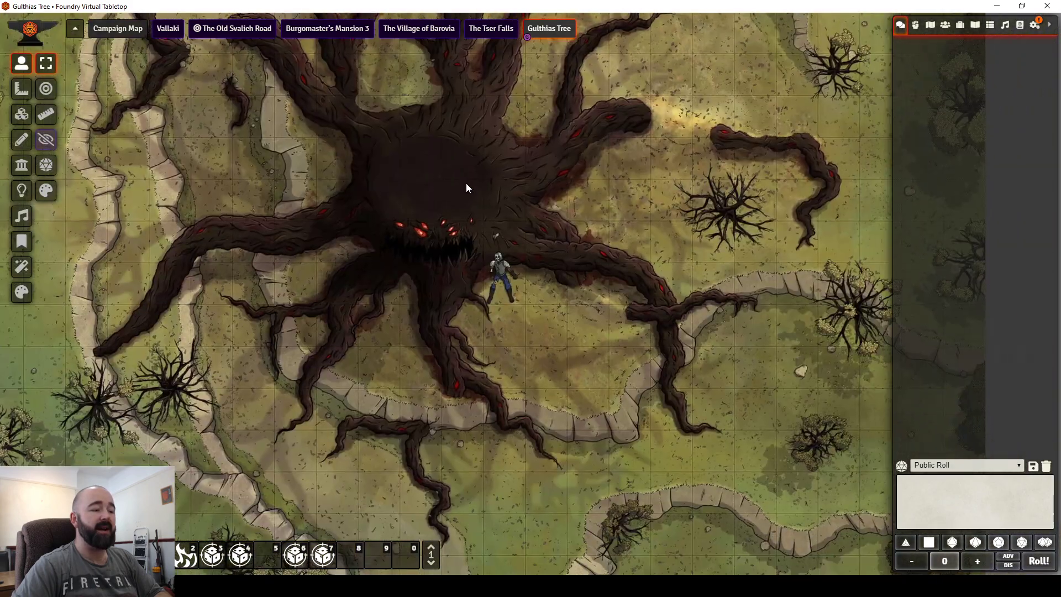
pyautogui.scroll(-2, 454, 172)
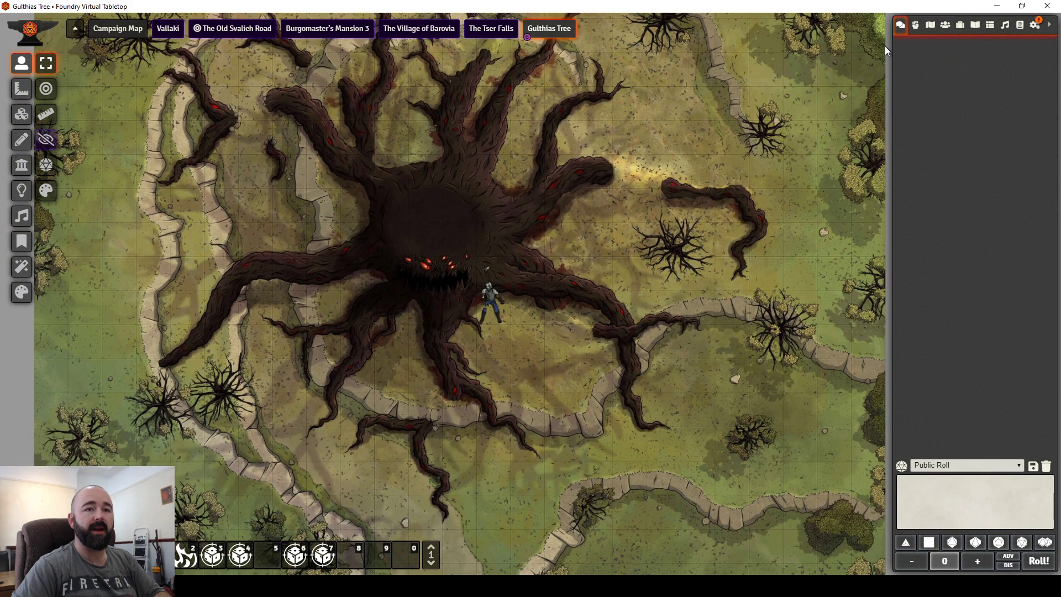
pyautogui.click(945, 26)
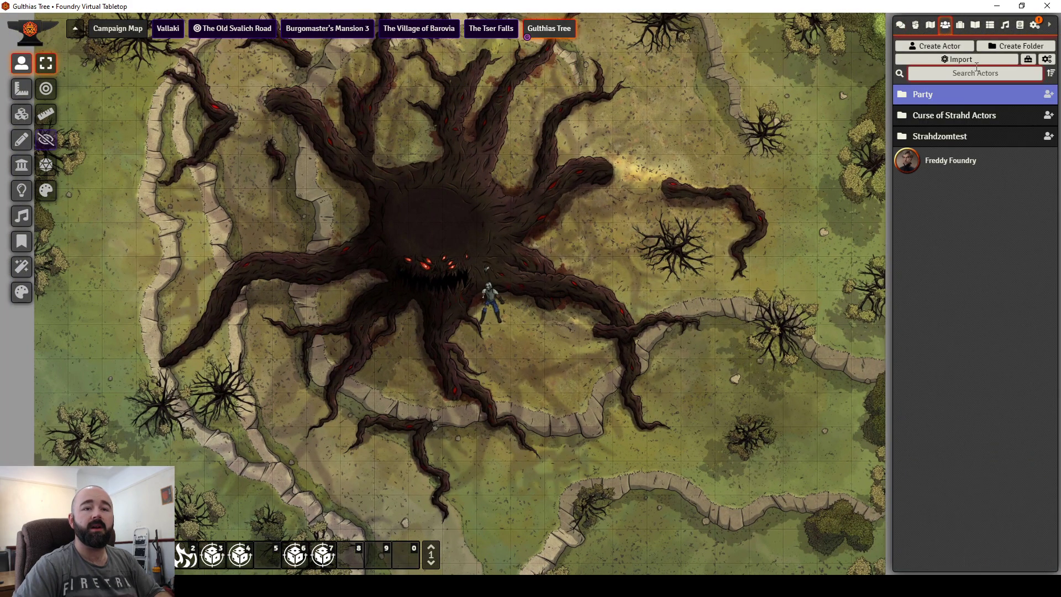
pyautogui.click(936, 95)
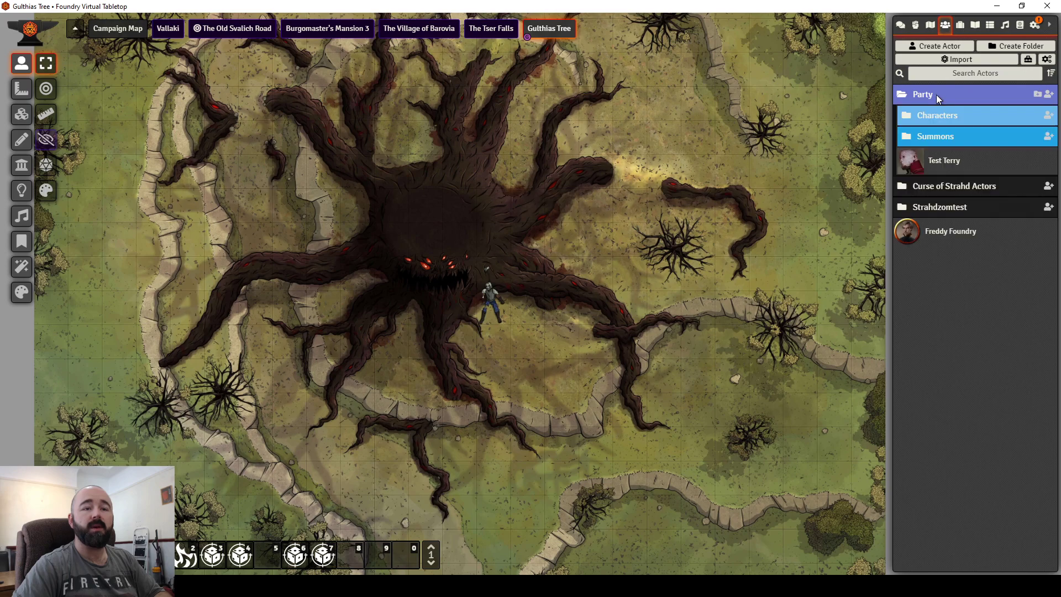
pyautogui.rightClick(947, 163)
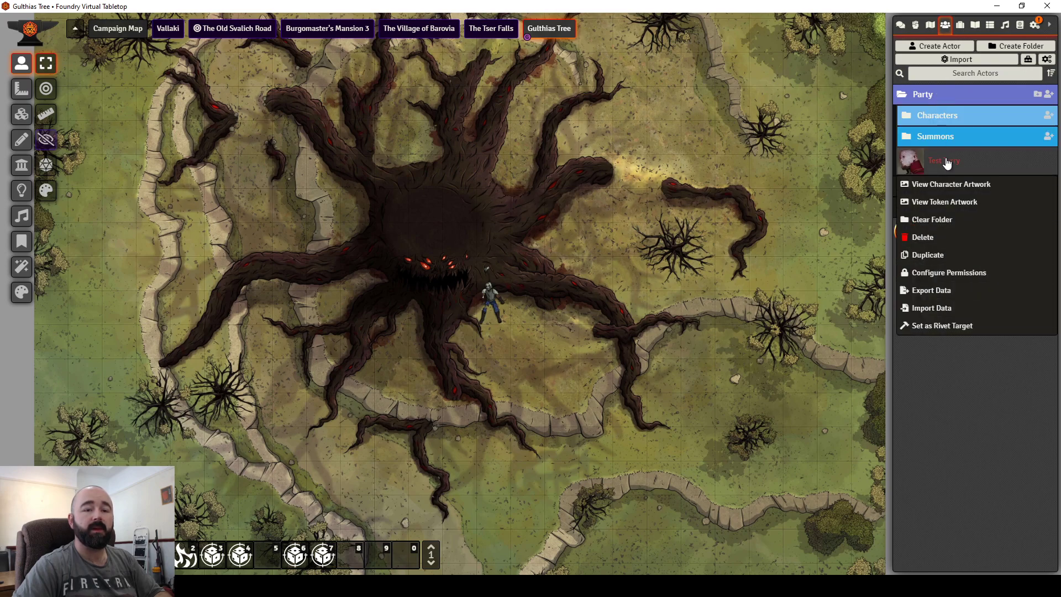
pyautogui.click(963, 271)
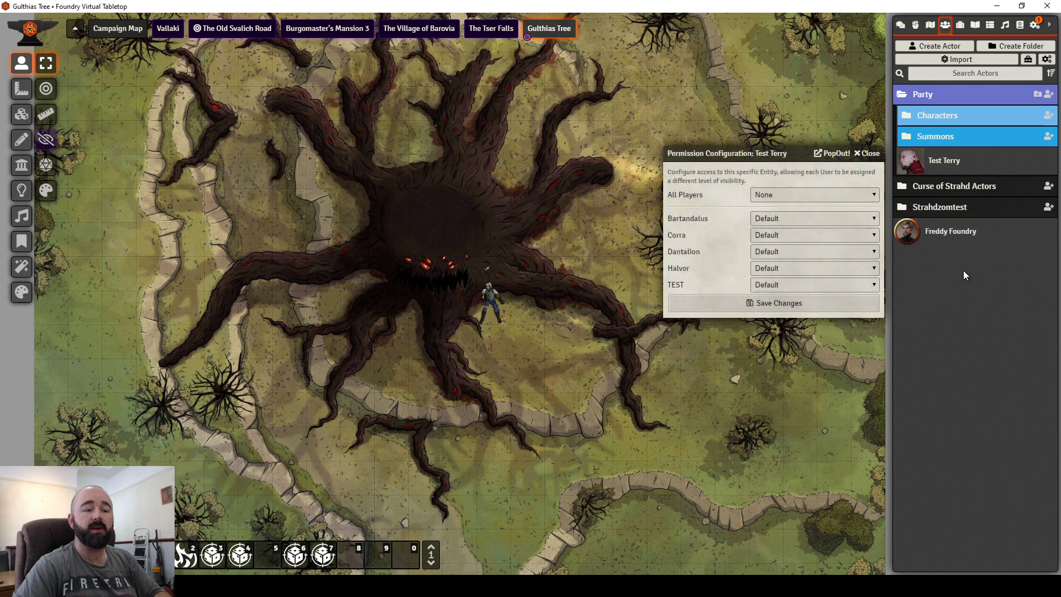
pyautogui.moveTo(729, 157); pyautogui.dragTo(437, 174)
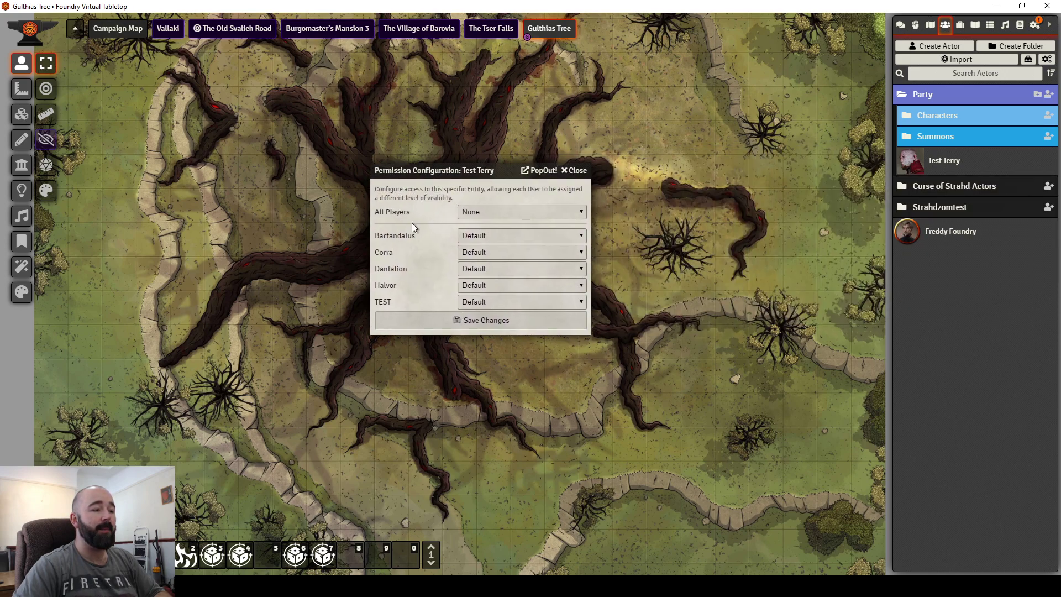
pyautogui.click(492, 213)
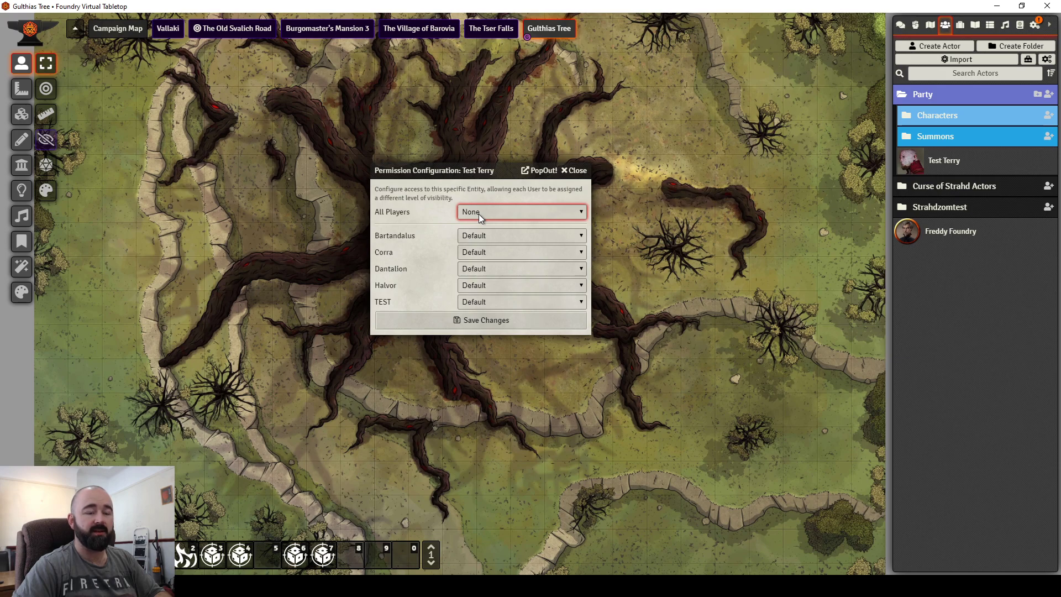
pyautogui.click(429, 240)
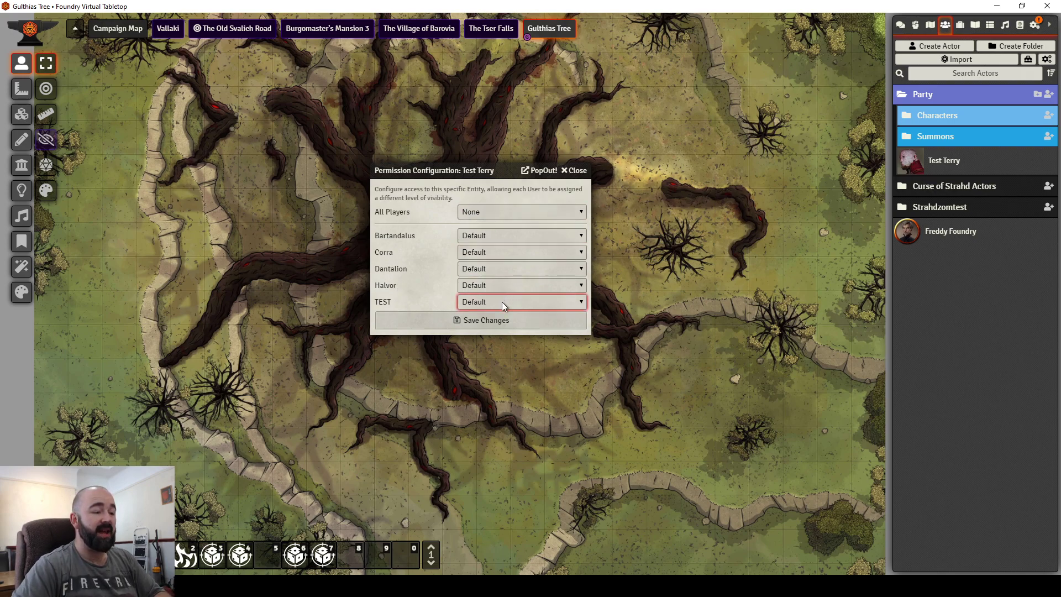
pyautogui.click(477, 343)
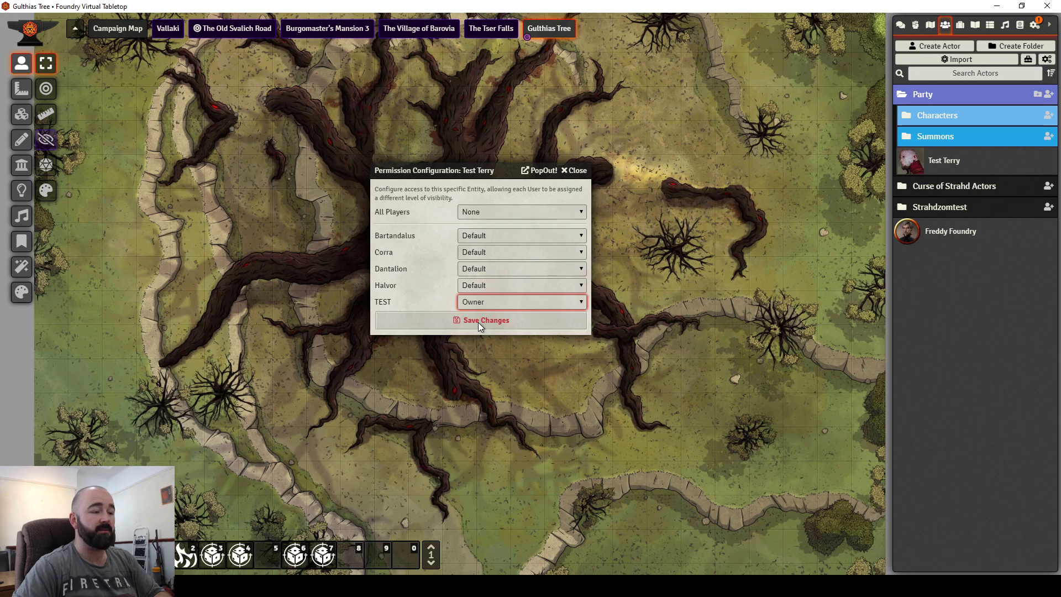
pyautogui.click(479, 321)
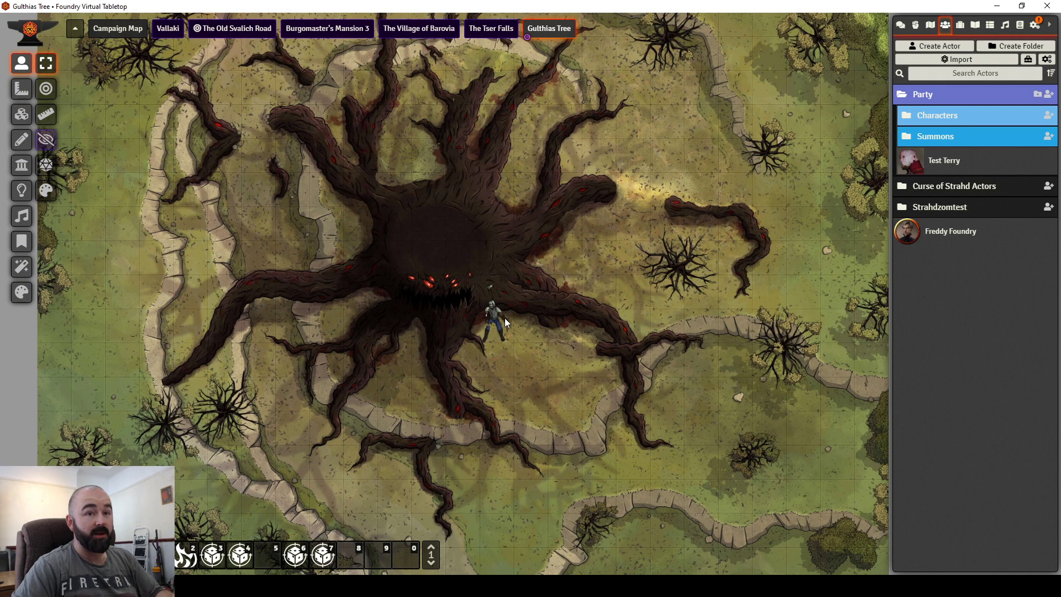
# Step: Show the Game Settings panel with the game access options
pyautogui.click(1035, 25)
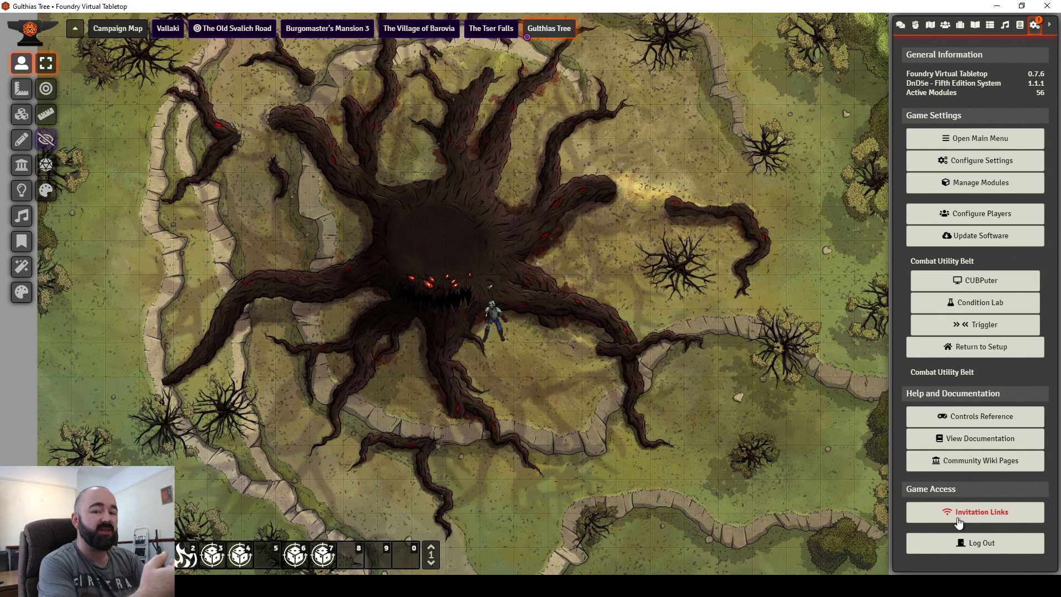
# Step: Open Test Terry's Prototype Token settings and shorten the token name to 'Test'
pyautogui.moveTo(659, 386); pyautogui.dragTo(644, 269)
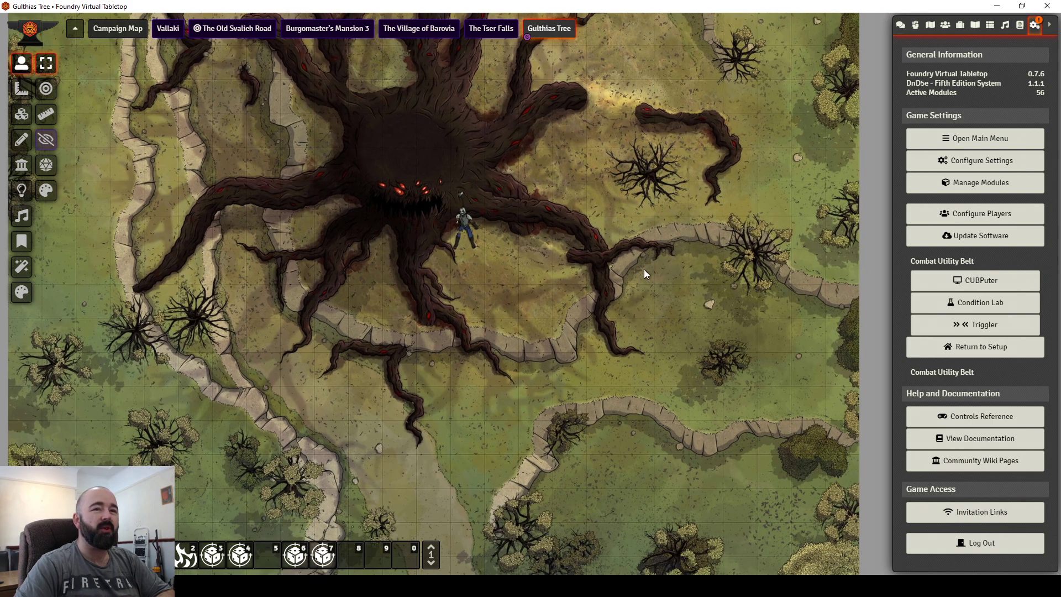
pyautogui.click(945, 24)
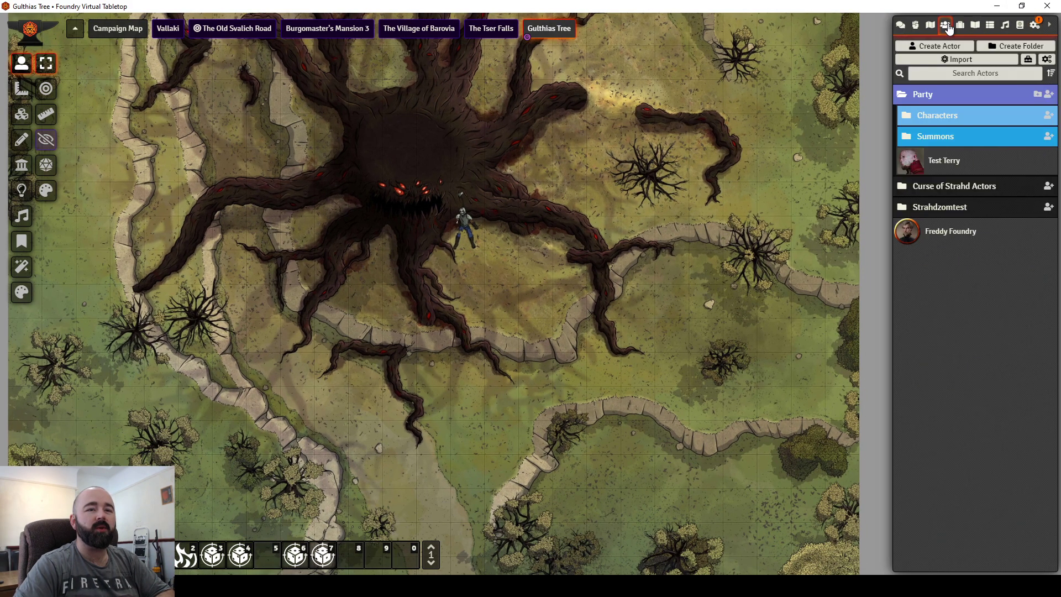
pyautogui.click(941, 166)
pyautogui.moveTo(362, 130); pyautogui.dragTo(187, 144)
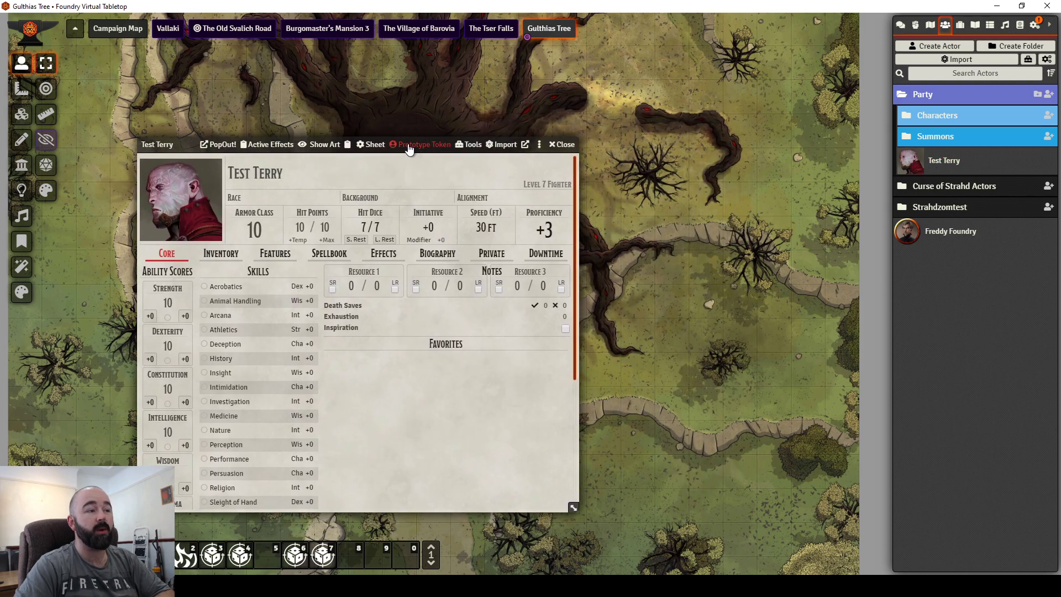
pyautogui.click(409, 147)
pyautogui.moveTo(75, 145); pyautogui.dragTo(229, 159)
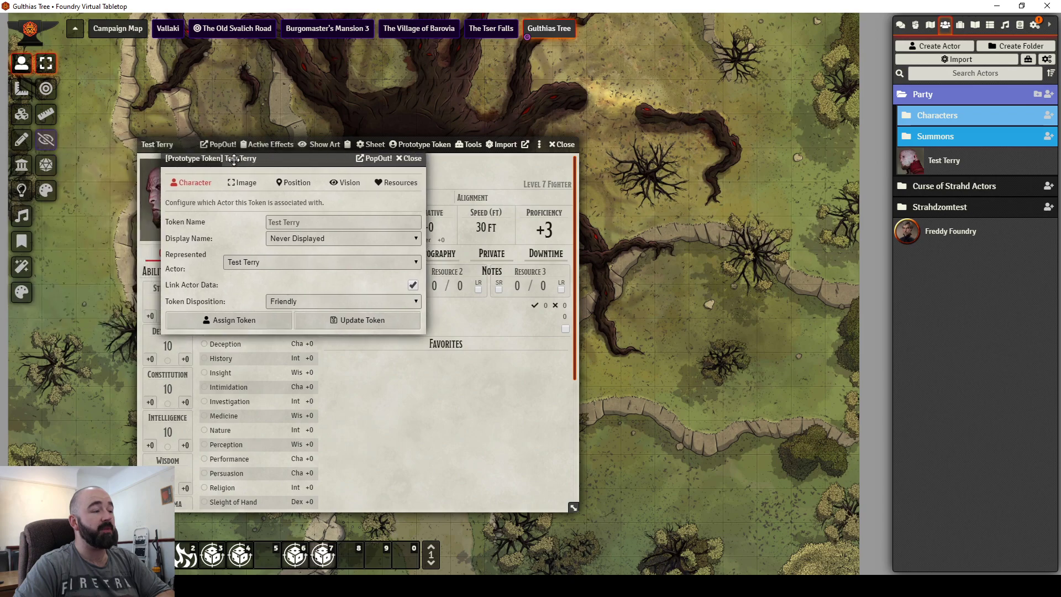
pyautogui.click(286, 222)
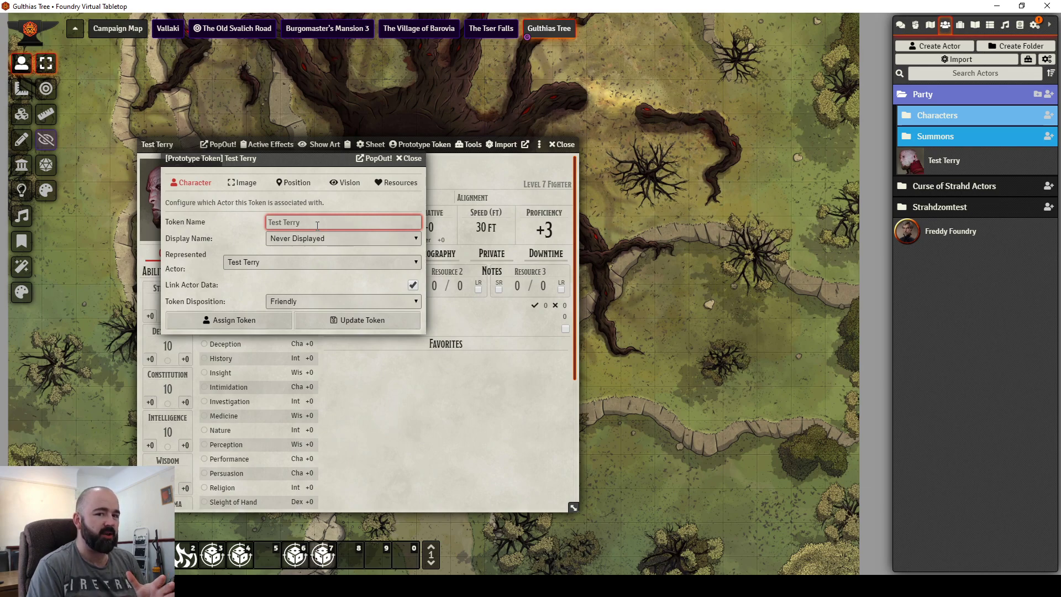
pyautogui.doubleClick(284, 222)
pyautogui.press('BackSpace')
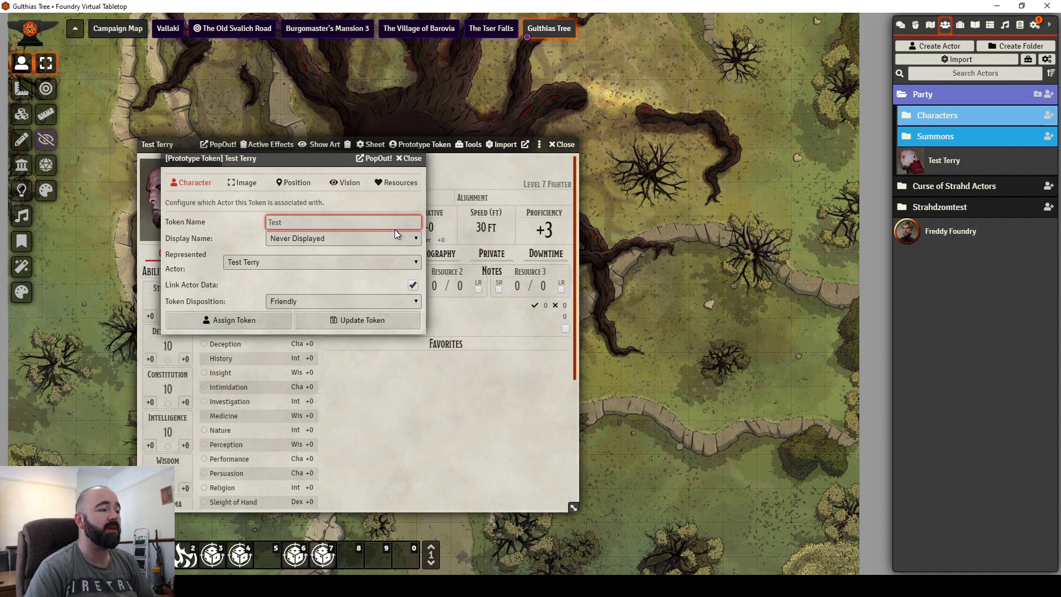
pyautogui.click(289, 243)
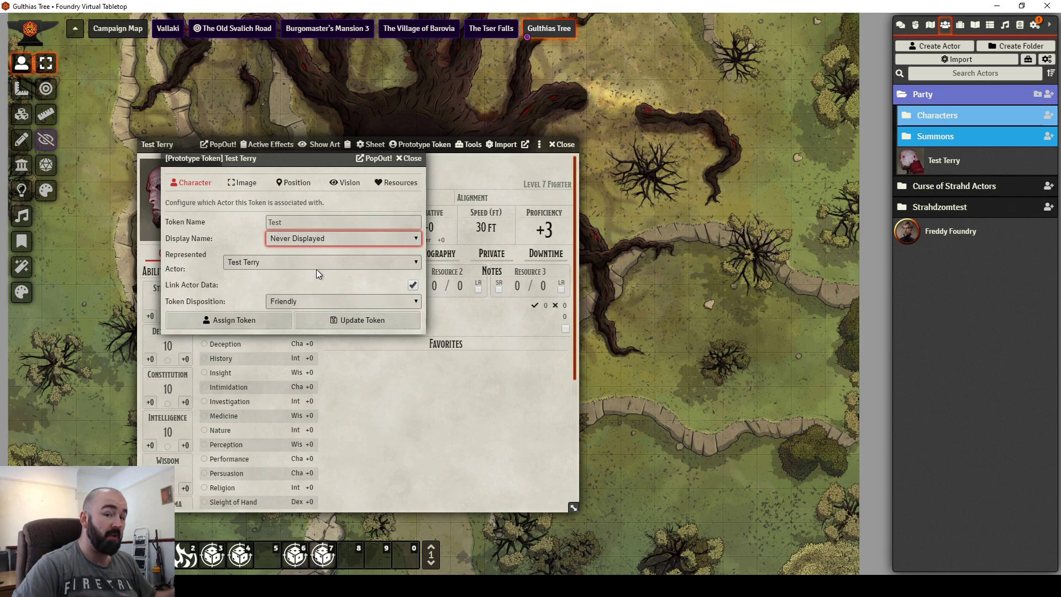
pyautogui.click(253, 240)
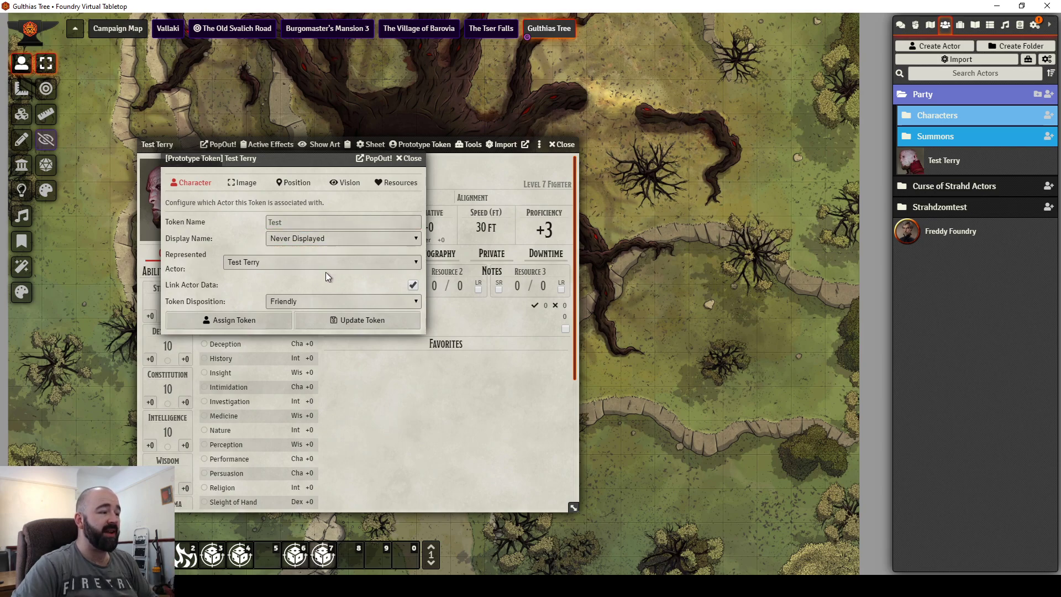
# Step: Check the token image path, close the Prototype Token window, and drop Test Terry onto the map
pyautogui.click(266, 184)
pyautogui.click(327, 221)
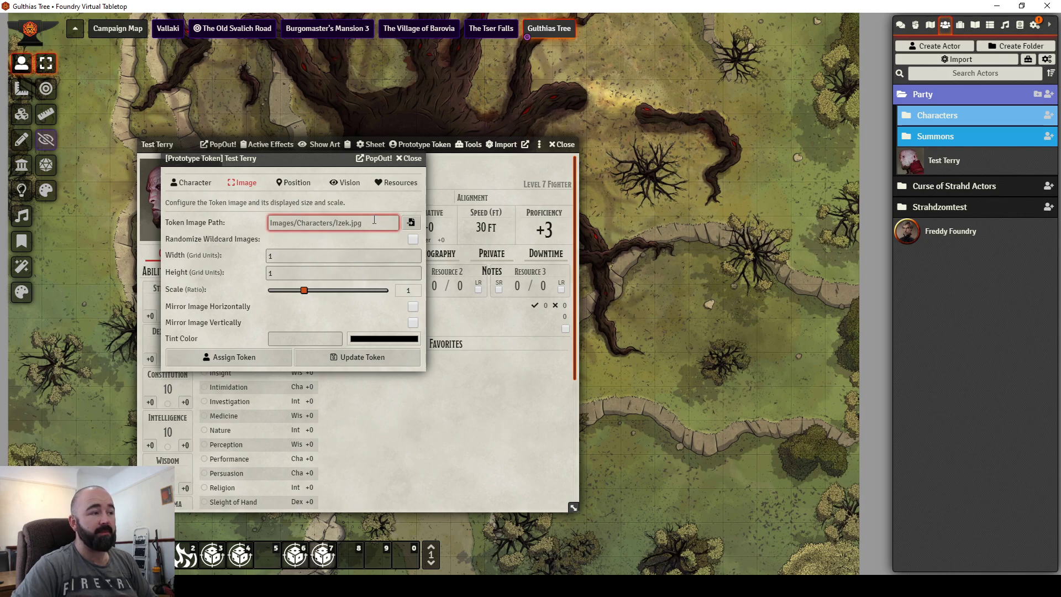
pyautogui.moveTo(252, 161); pyautogui.dragTo(345, 202)
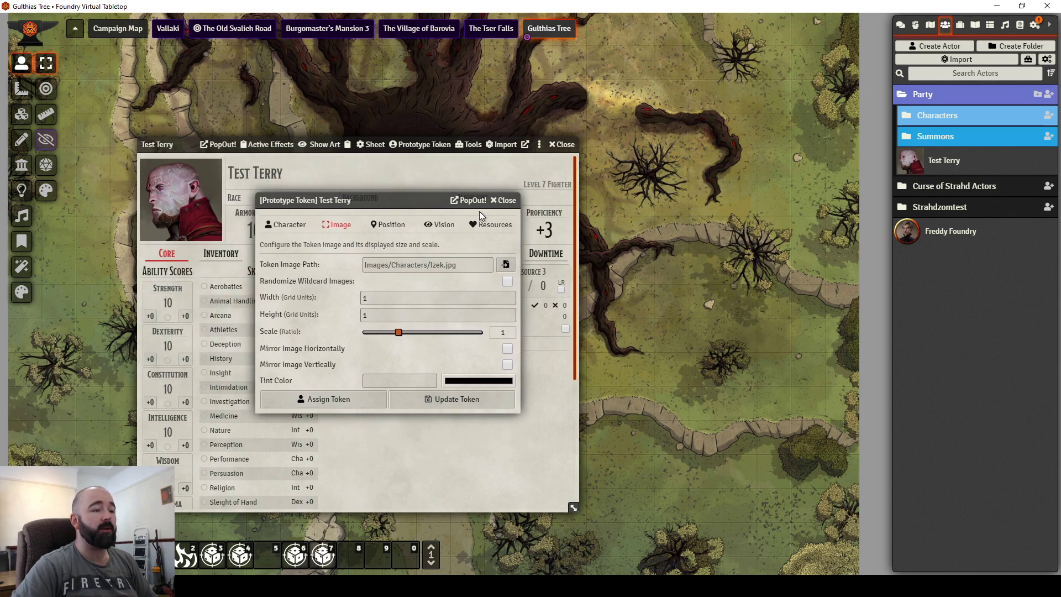
pyautogui.click(504, 198)
pyautogui.moveTo(945, 157); pyautogui.dragTo(677, 334)
pyautogui.scroll(1, 701, 359)
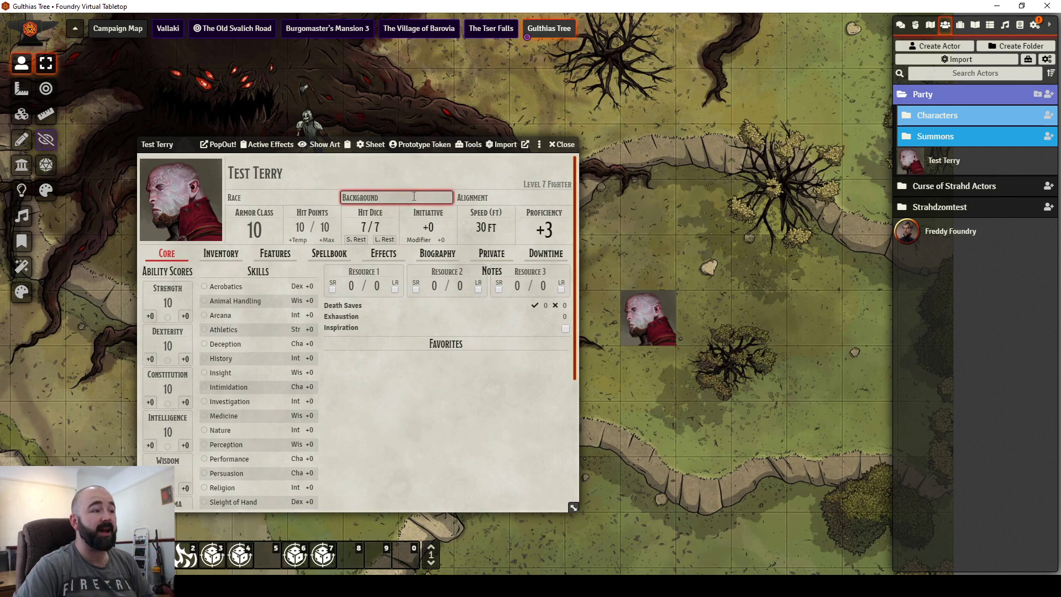
# Step: Reopen Test Terry's Prototype Token settings on the Image tab
pyautogui.click(445, 147)
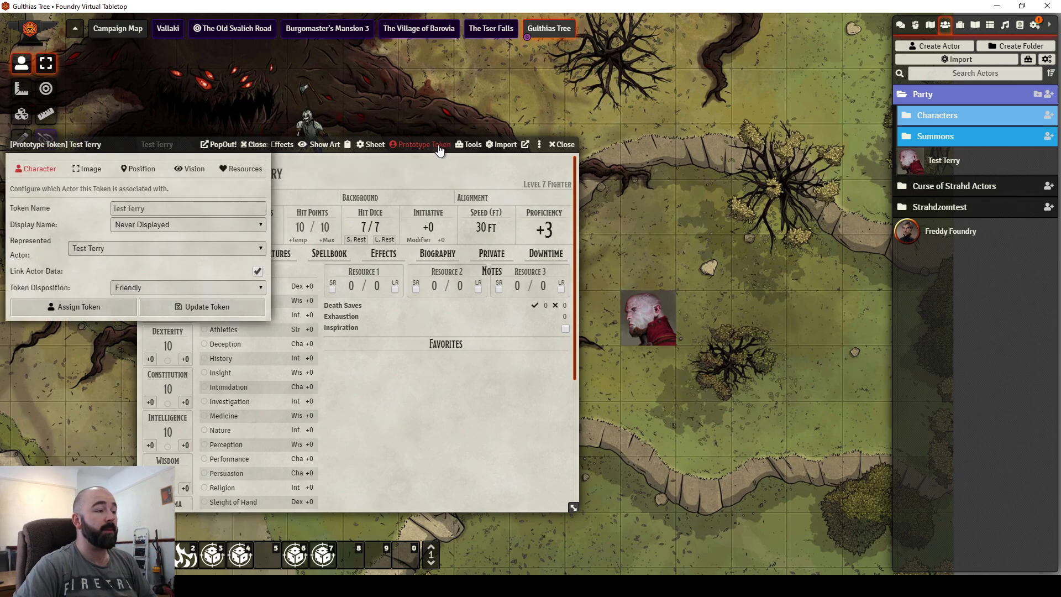
pyautogui.click(89, 169)
pyautogui.moveTo(119, 144); pyautogui.dragTo(175, 157)
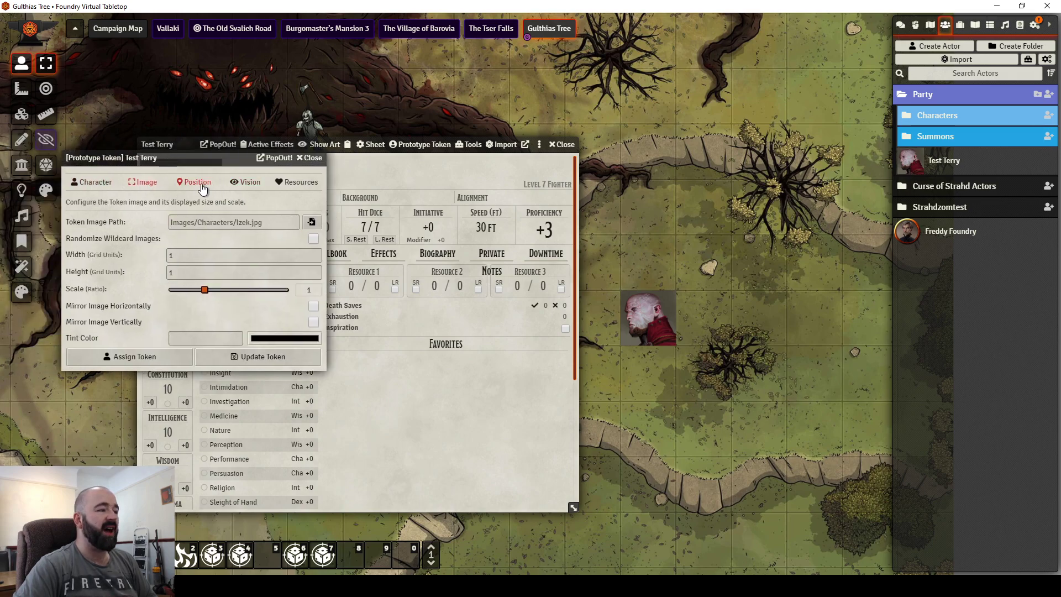
# Step: Check the prototype token's Position, Vision (30 dim vision) and Resources (bars Never Displayed) tabs
pyautogui.click(195, 182)
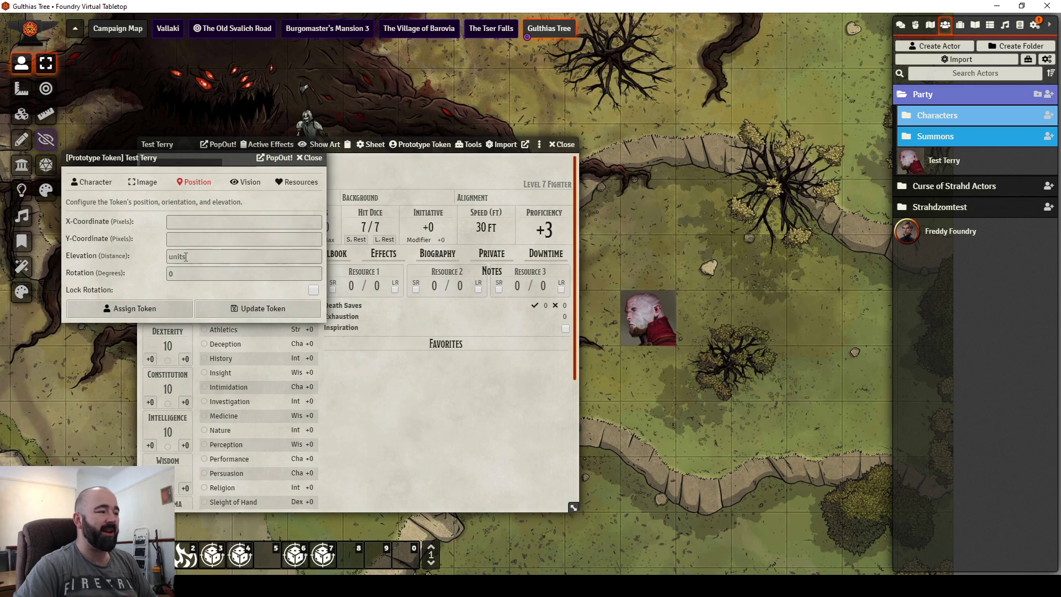
pyautogui.click(247, 182)
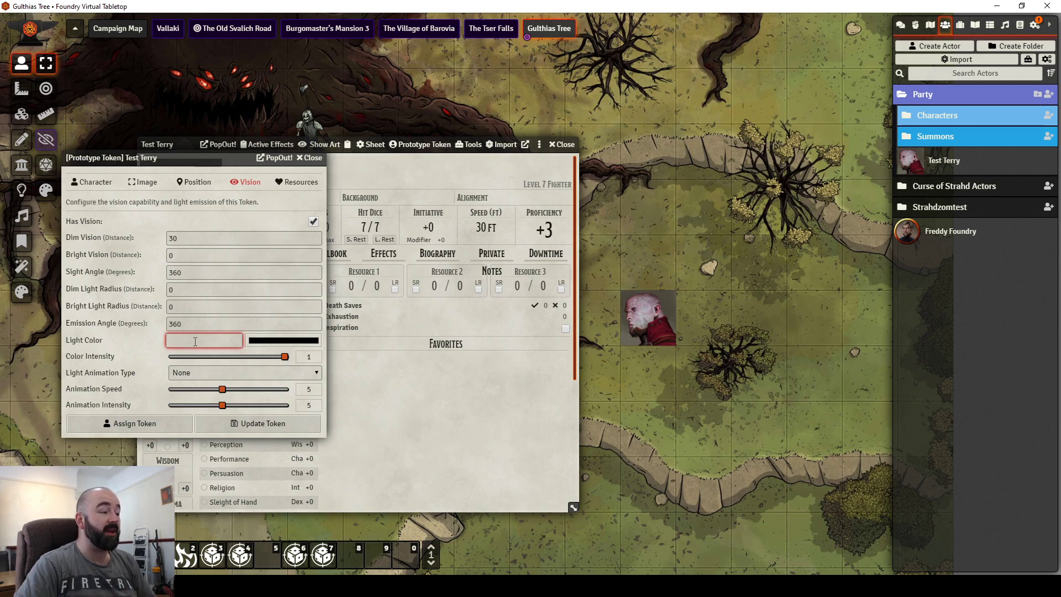
pyautogui.click(288, 188)
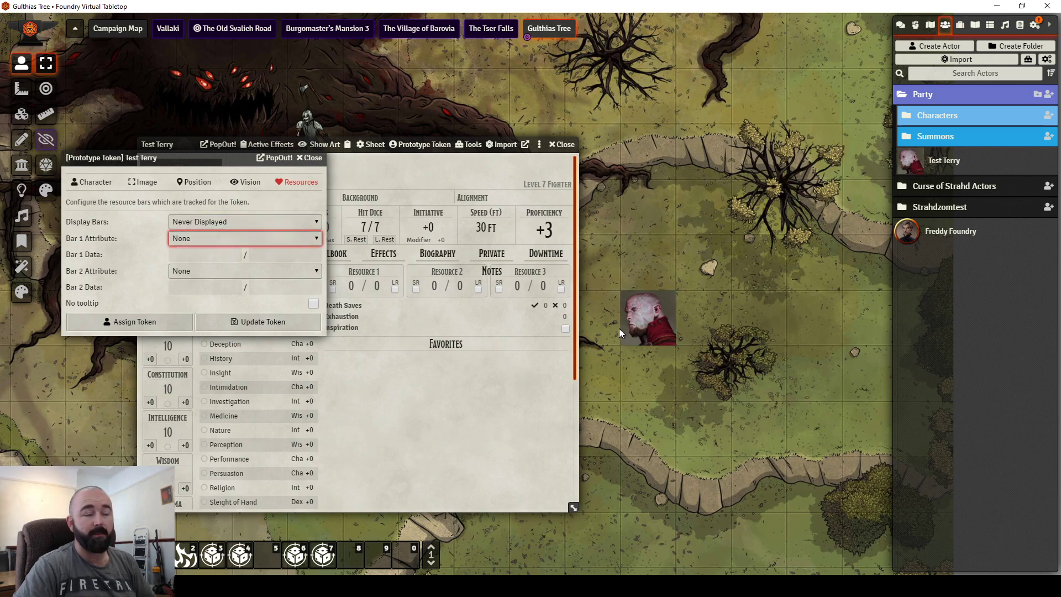
# Step: Close the prototype token window and Test Terry's sheet, then zoom out on the Gulthias Tree map
pyautogui.click(309, 158)
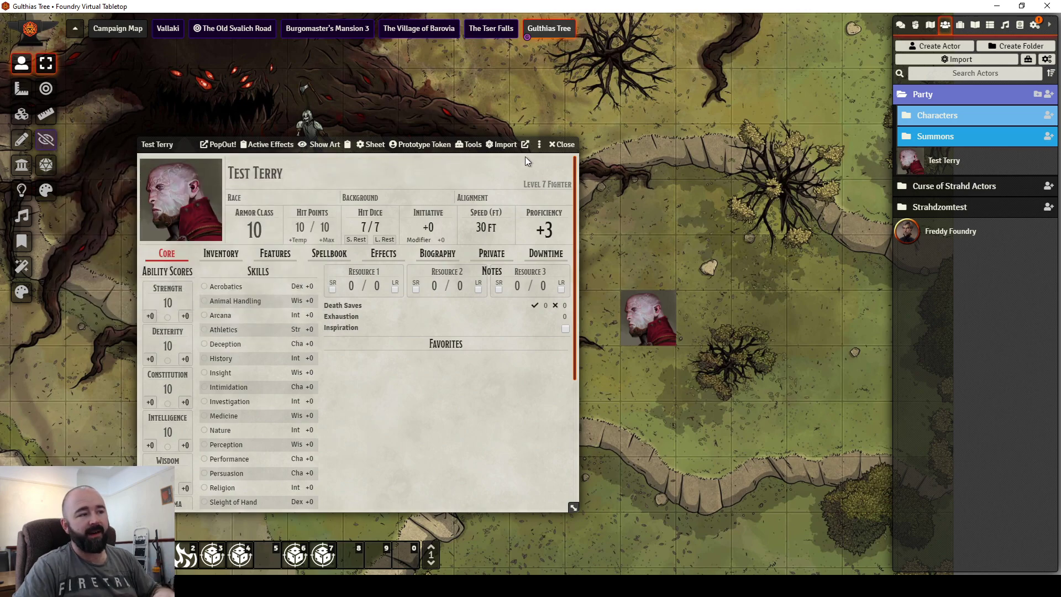
pyautogui.click(563, 154)
pyautogui.scroll(-3, 493, 231)
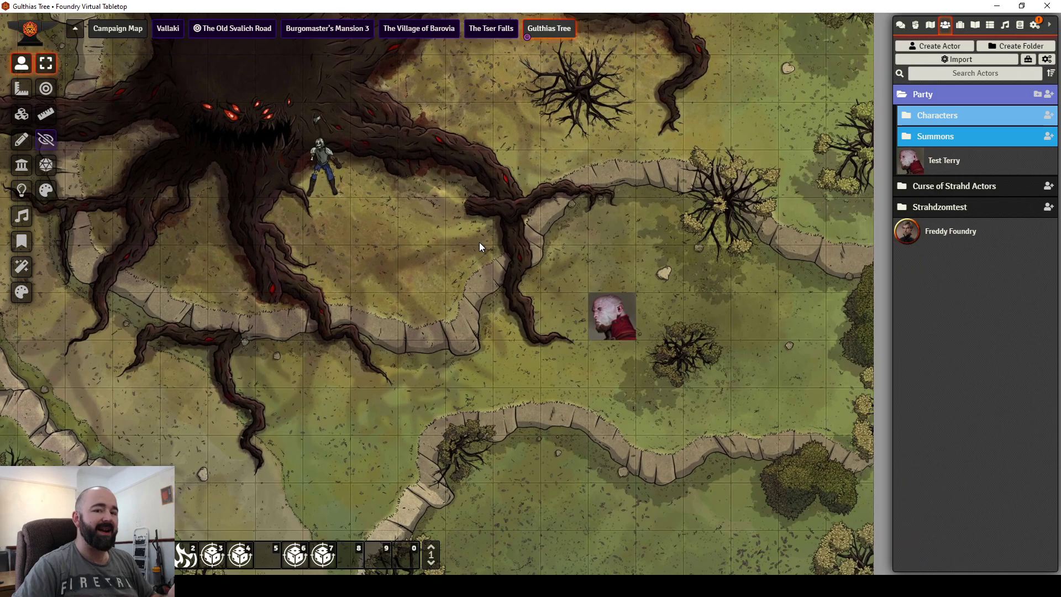